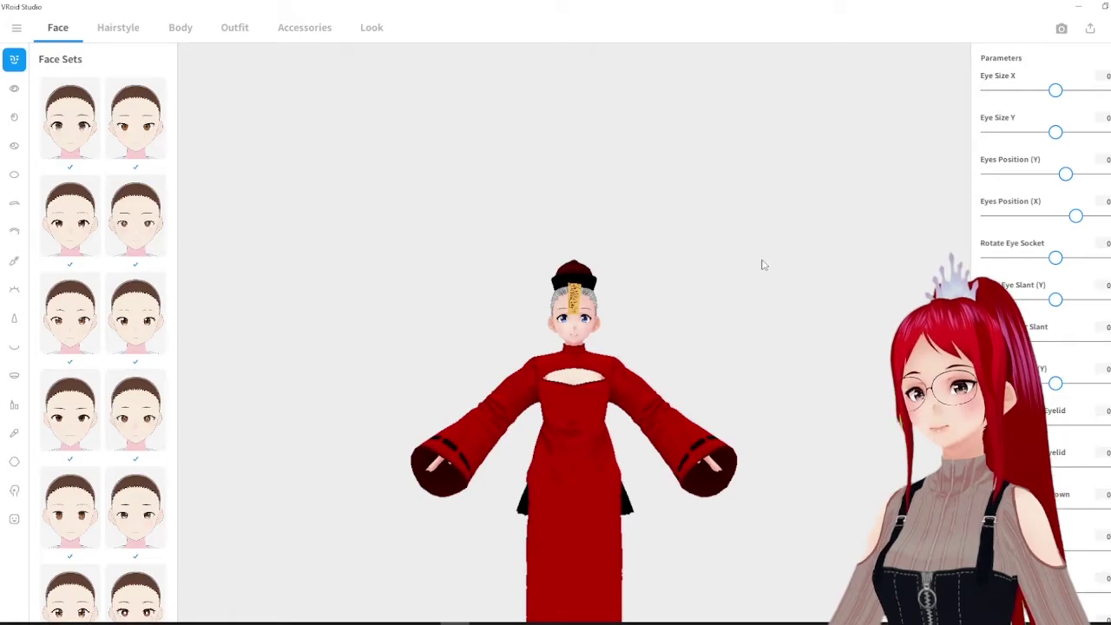
scroll(751, 263, down, 4)
drag(740, 265, 686, 280)
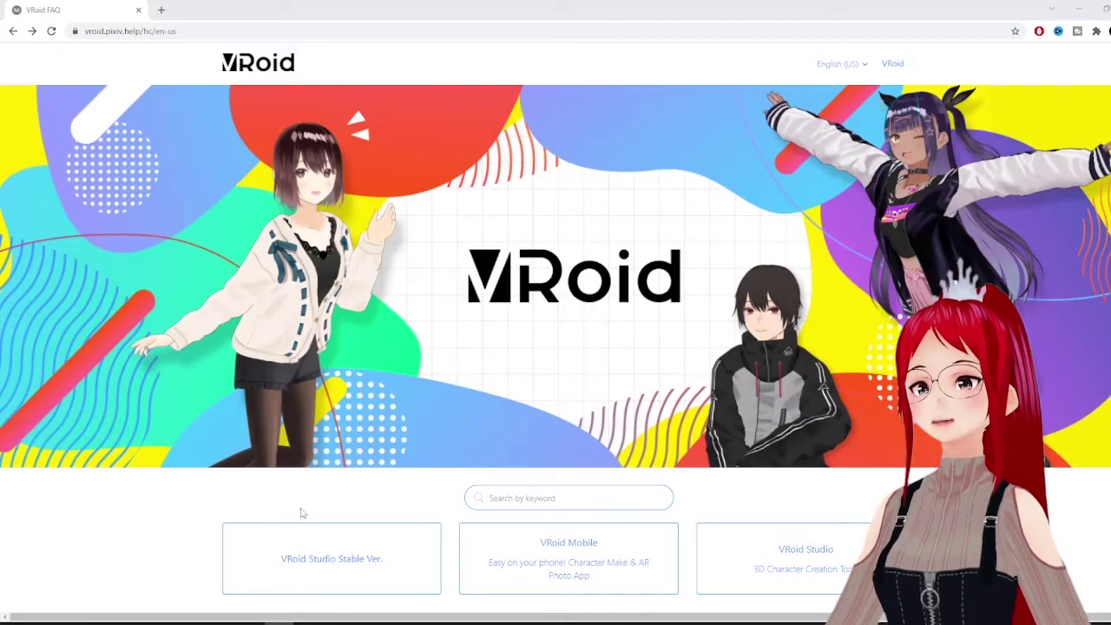
Open the VRoid Studio Stable Ver. help article "How to use models from the beta version" and read the conversion instructions.
click(305, 536)
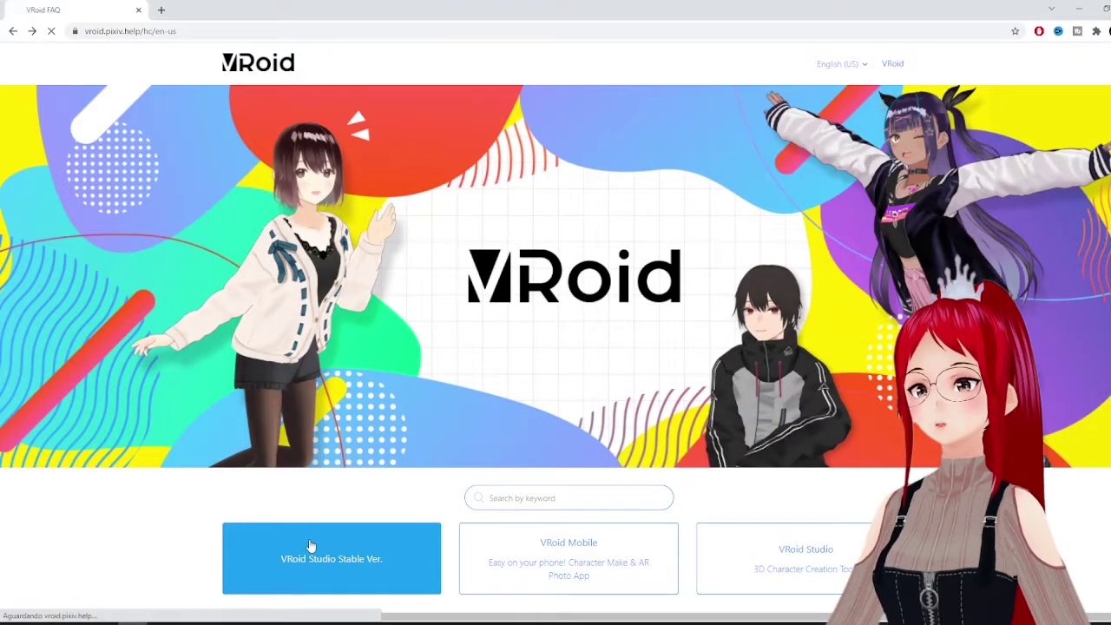
click(723, 409)
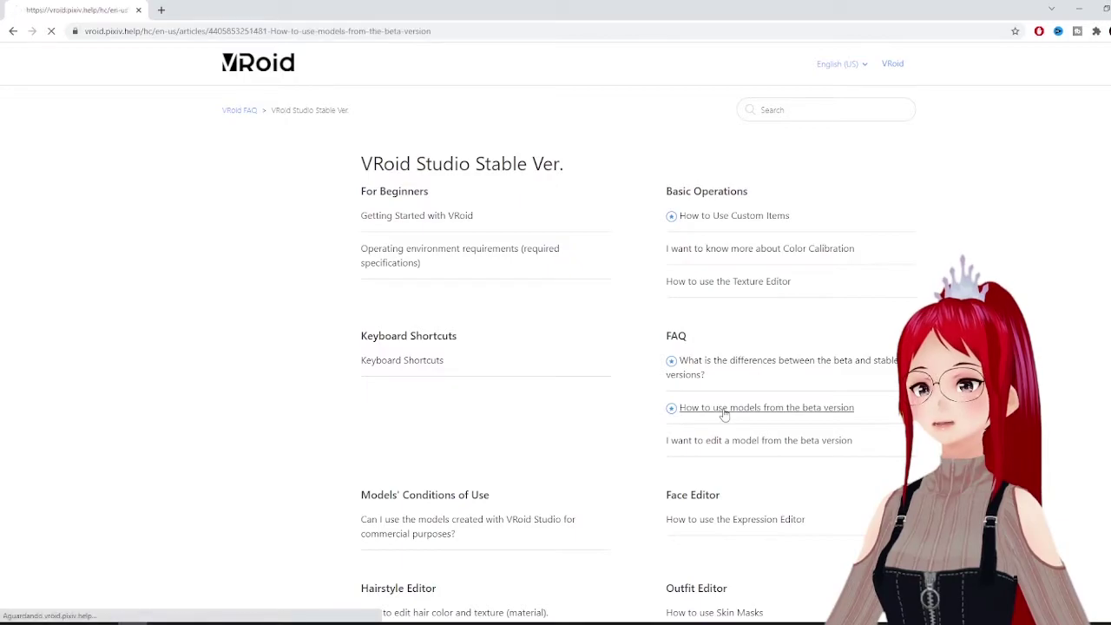
scroll(568, 366, down, 3)
scroll(569, 366, down, 15)
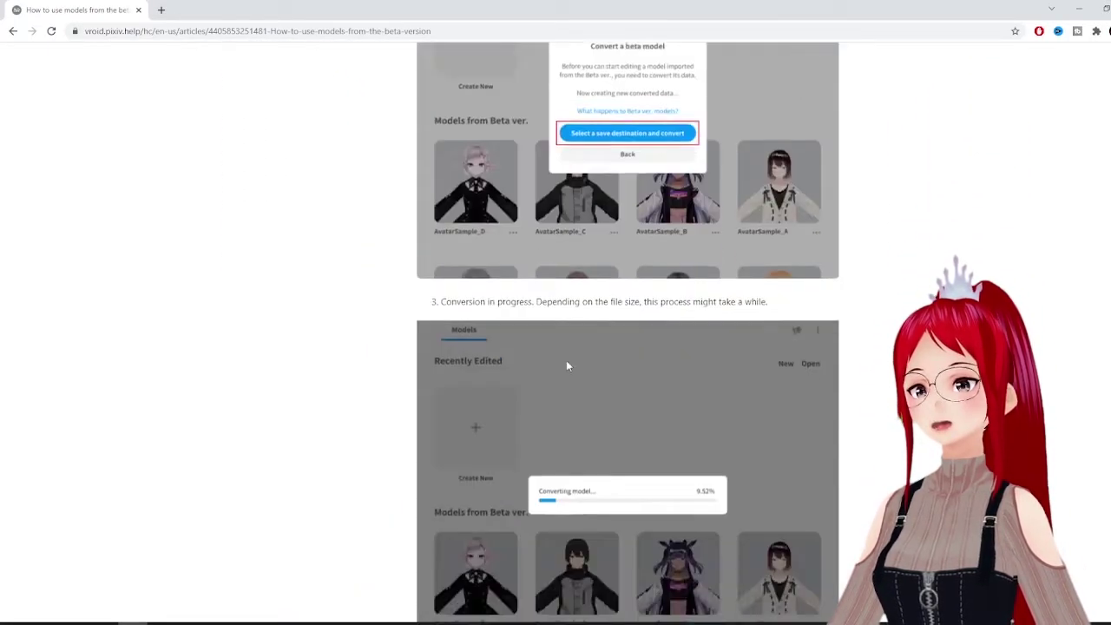
scroll(569, 366, up, 1)
scroll(568, 367, up, 1)
scroll(568, 366, down, 1)
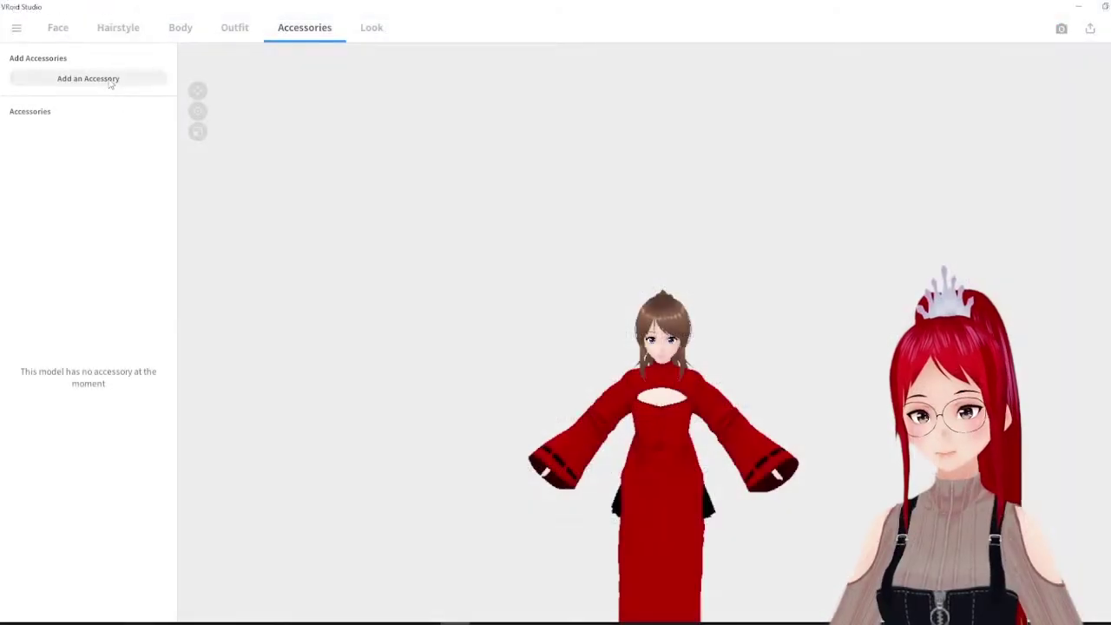
Add the Glasses (Thin) accessory to the avatar in the red dress and increase its Frame Shape 1.
click(110, 79)
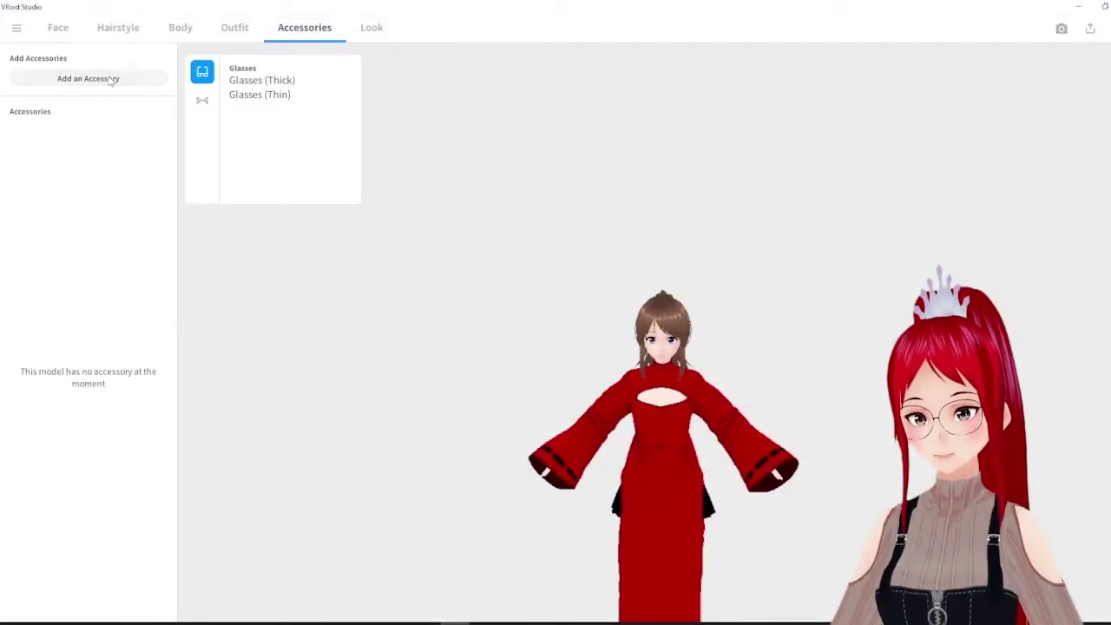
click(254, 97)
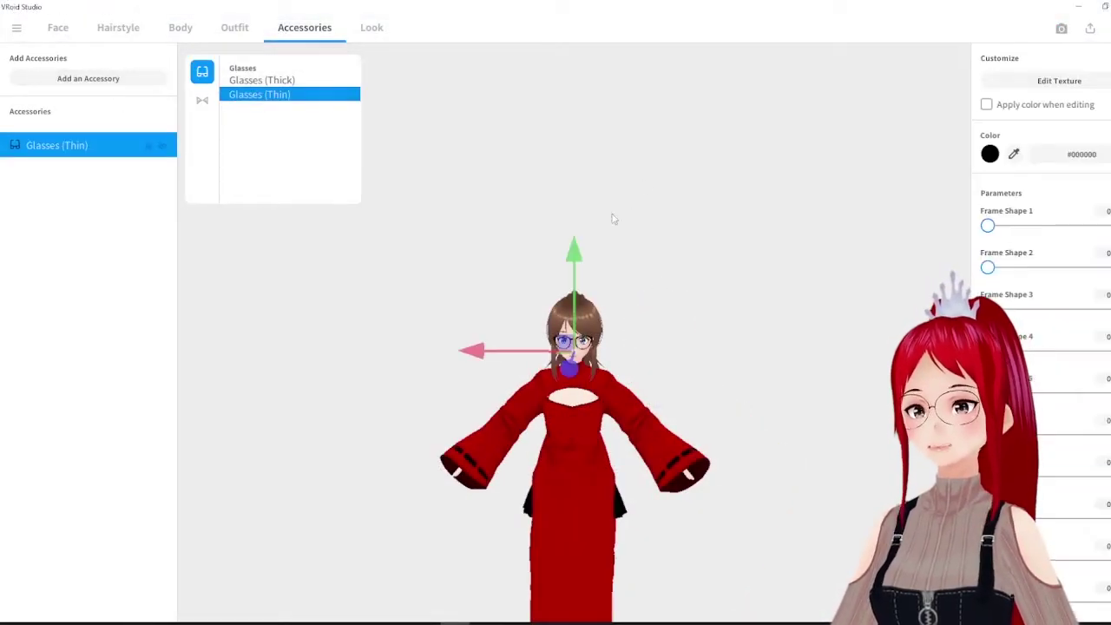
click(681, 287)
right_drag(680, 287, 887, 253)
scroll(687, 273, up, 3)
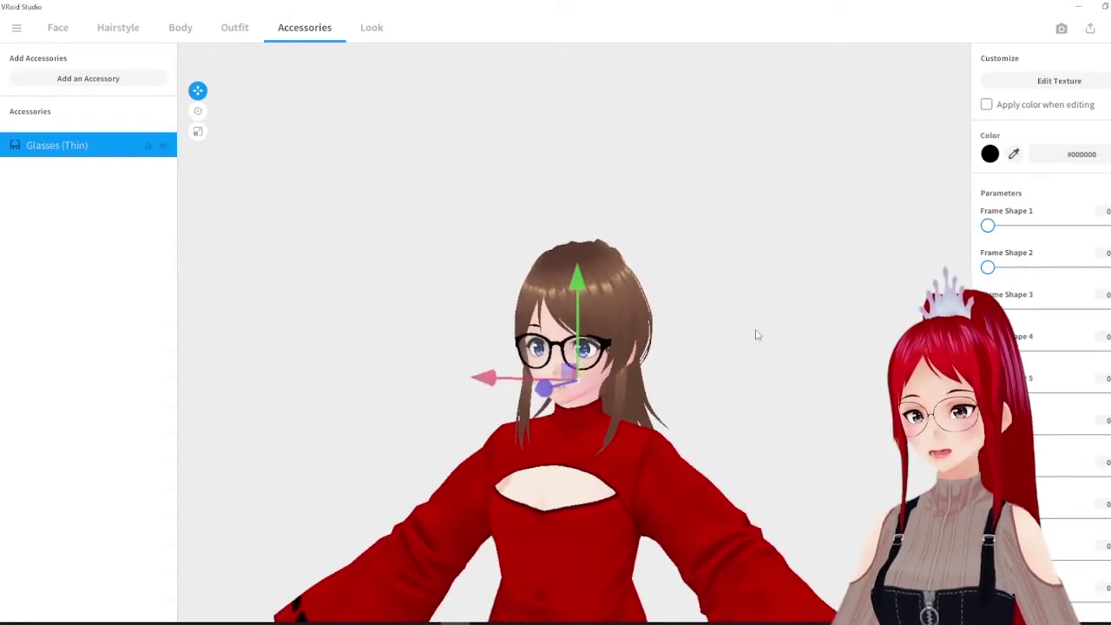
scroll(757, 333, up, 3)
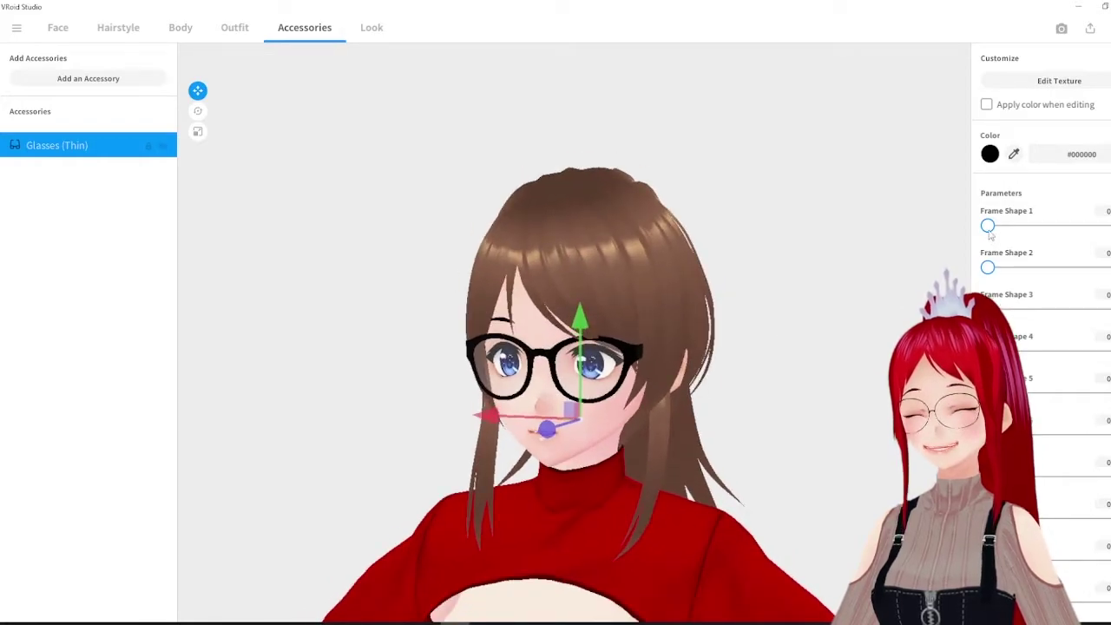
drag(1003, 226, 1083, 229)
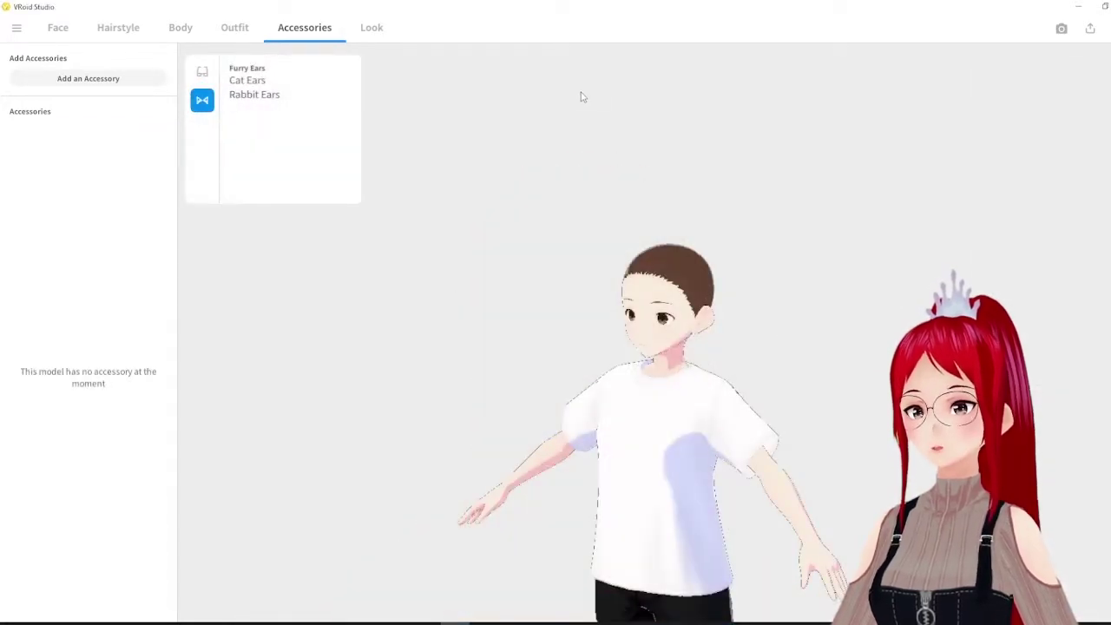
Add the Cat Ears accessory to the avatar in the white T-shirt.
click(582, 97)
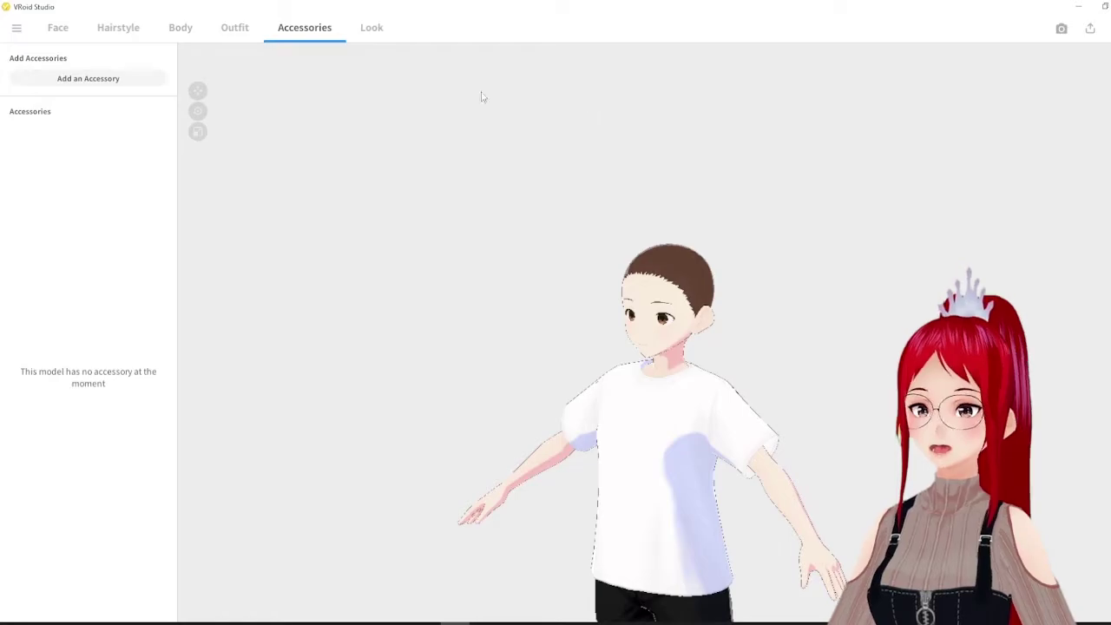
click(94, 80)
click(248, 80)
click(726, 161)
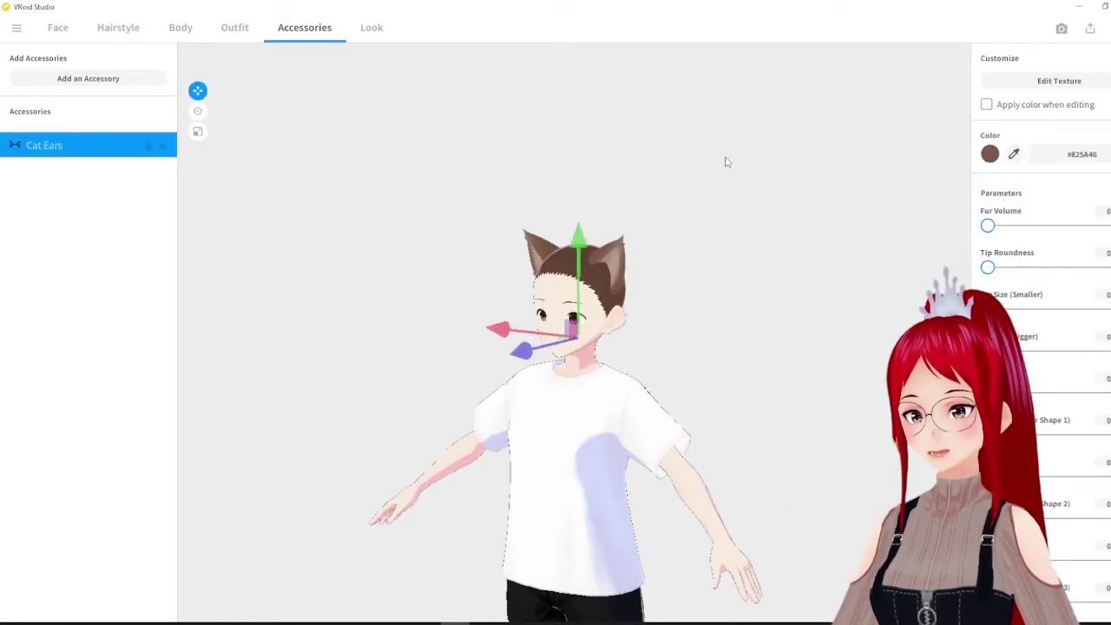
scroll(713, 180, up, 2)
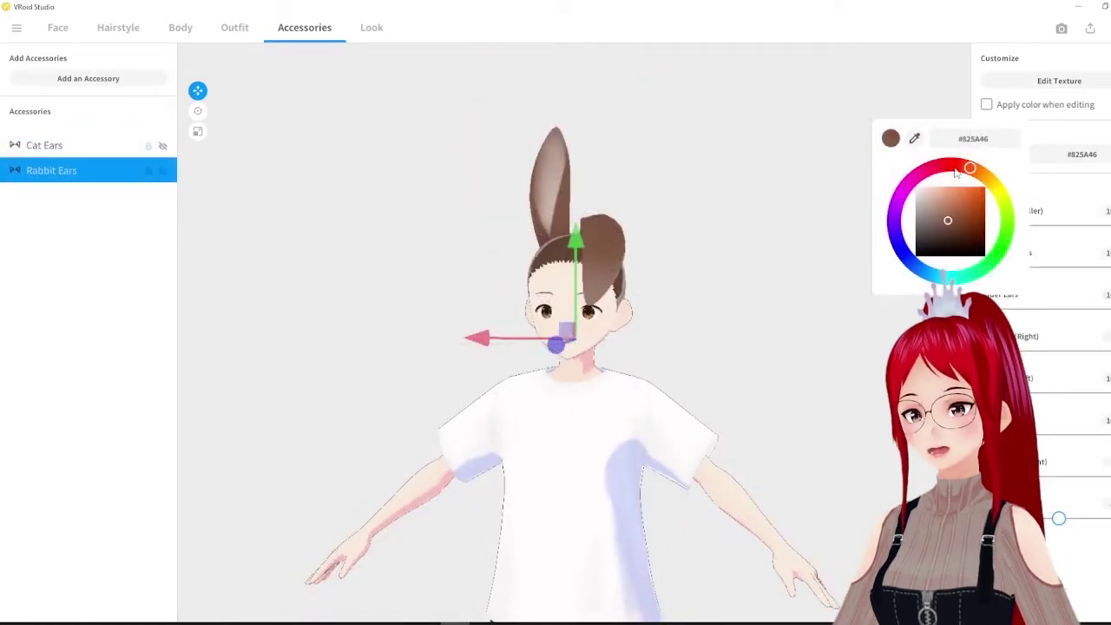
Recolor the Rabbit Ears accessory to light grey #C5C5C5.
drag(938, 165, 916, 178)
drag(880, 227, 996, 177)
click(925, 212)
drag(925, 212, 914, 202)
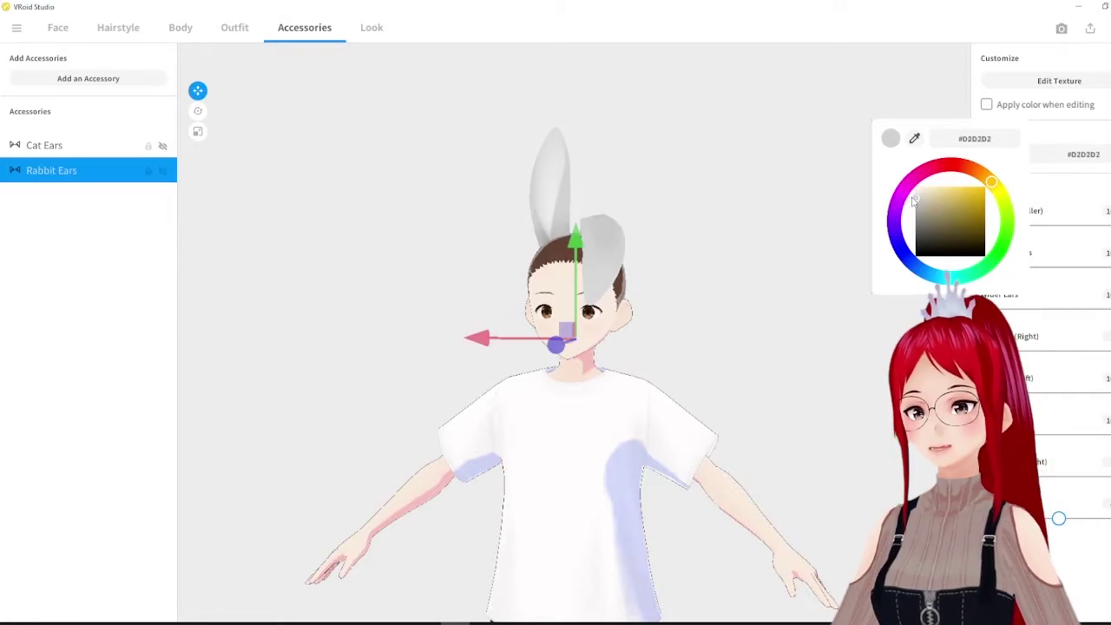
right_drag(690, 138, 735, 153)
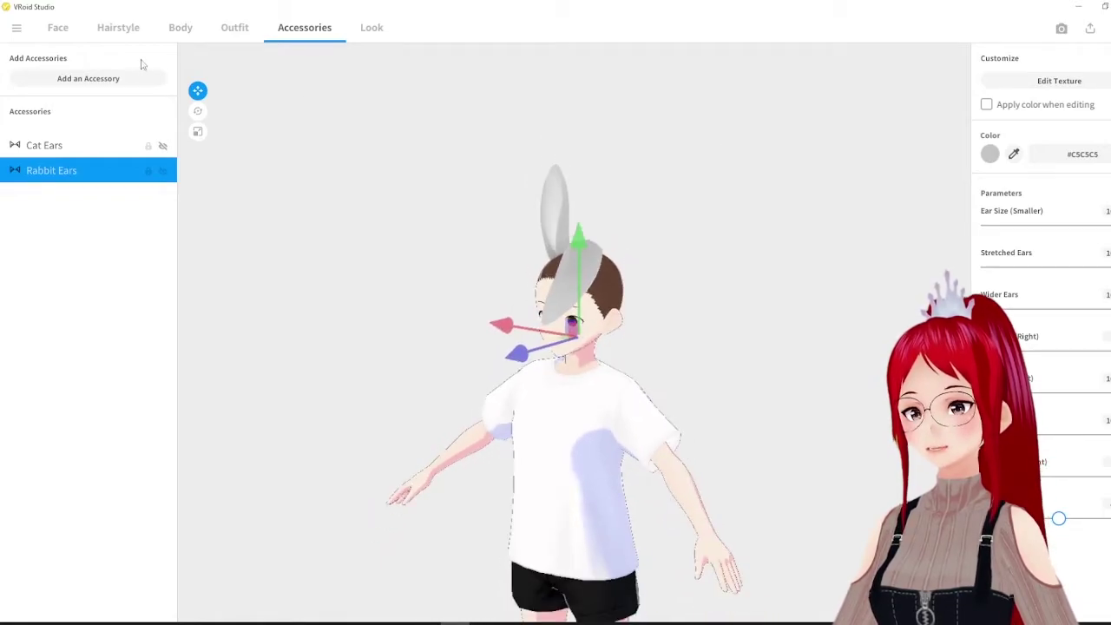
Rotate the rabbit ears on the avatar's head about several axes with the rotation gizmo.
click(199, 111)
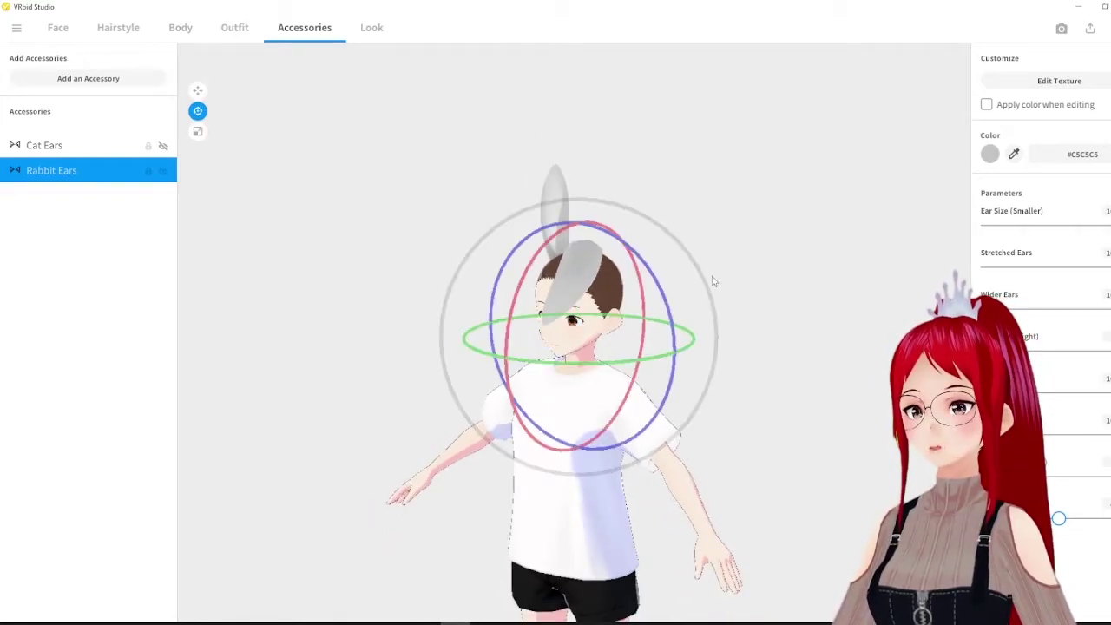
mouse_move(598, 369)
mouse_down()
mouse_move(689, 350)
mouse_move(656, 364)
mouse_move(584, 358)
mouse_up()
right_drag(263, 86, 312, 104)
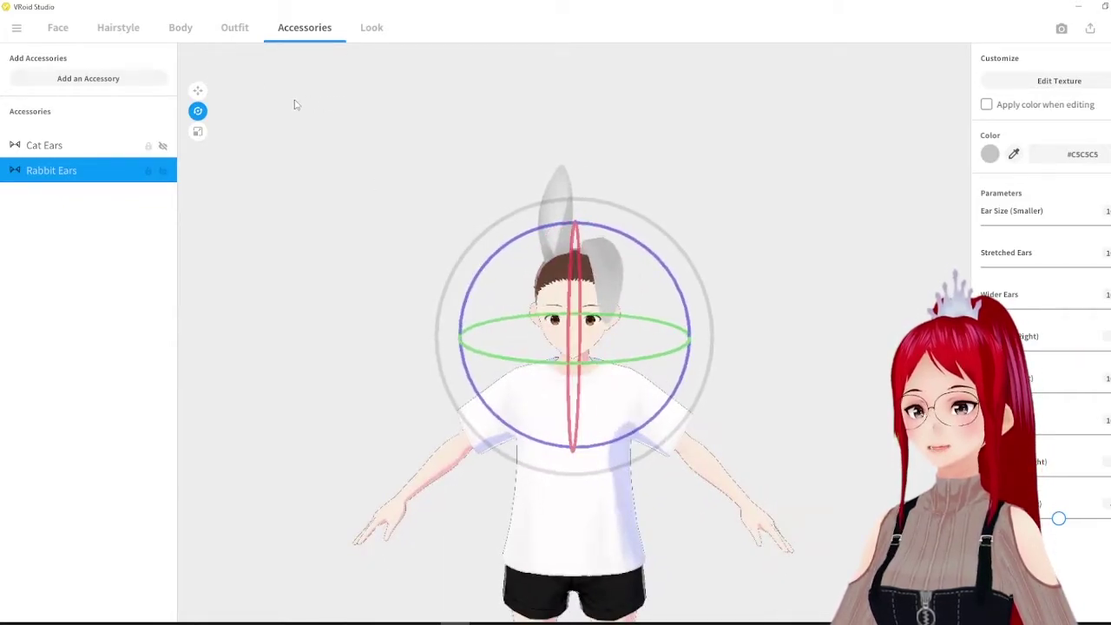
drag(577, 346, 587, 384)
drag(484, 291, 463, 271)
right_drag(360, 139, 165, 87)
Resize the rabbit ears along their height, width and depth axes with the scale gizmo.
click(198, 131)
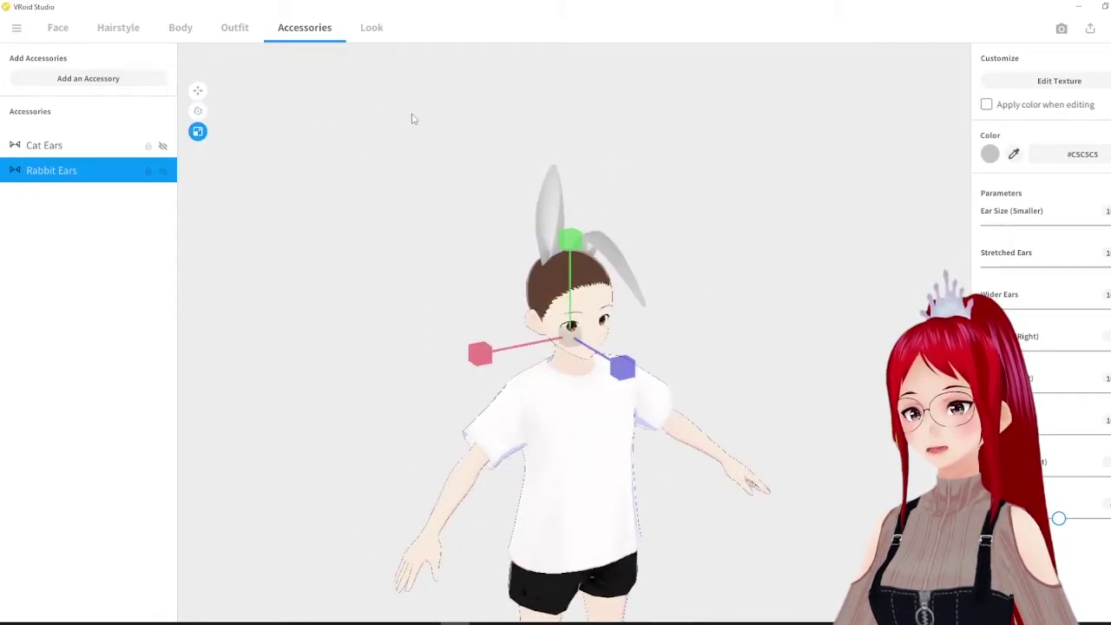
right_drag(397, 114, 426, 114)
drag(574, 212, 586, 249)
mouse_move(471, 339)
mouse_down()
mouse_move(519, 341)
mouse_move(486, 340)
mouse_up()
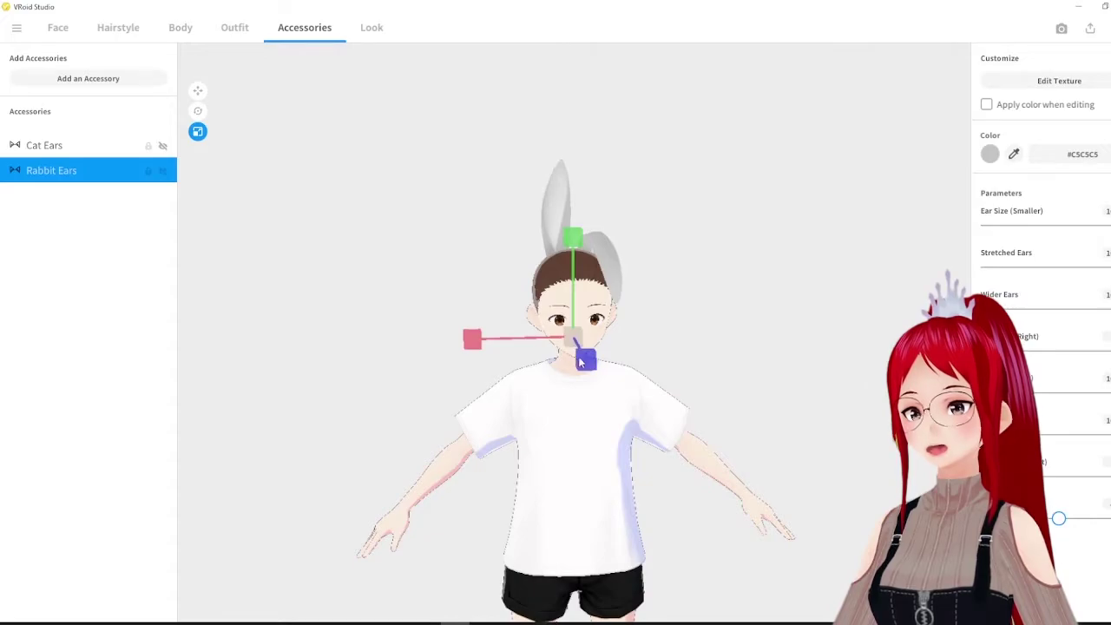
right_drag(577, 351, 646, 354)
mouse_move(663, 346)
mouse_down()
mouse_move(620, 346)
mouse_move(663, 328)
mouse_up()
right_drag(699, 252, 732, 202)
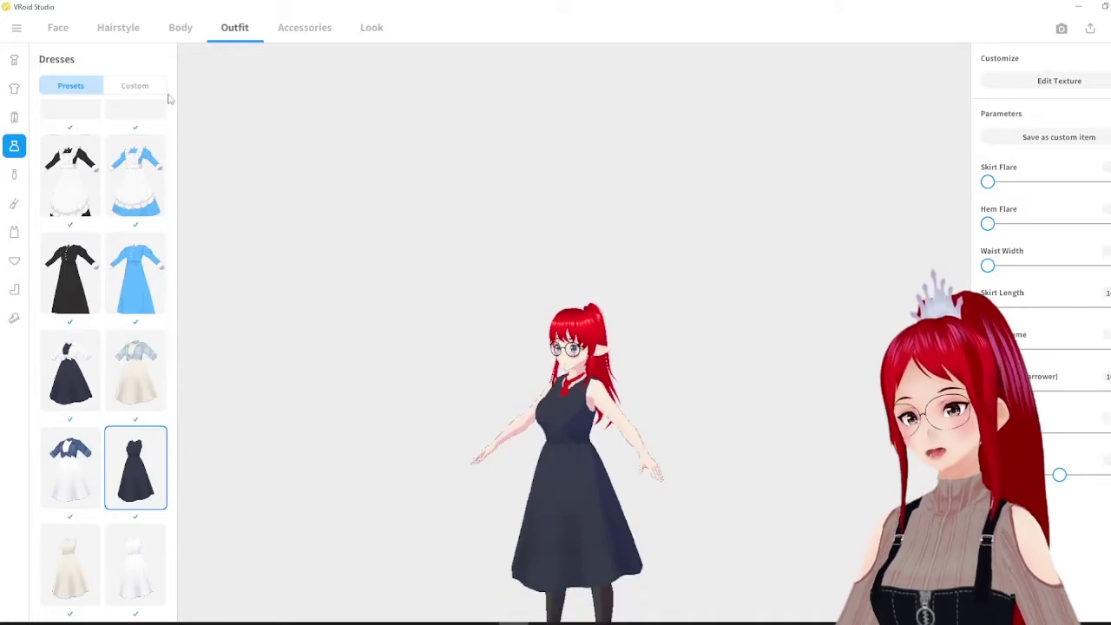
Open the short-sleeve dress for texture editing and layer the Cardigan template from Tops over it.
click(134, 85)
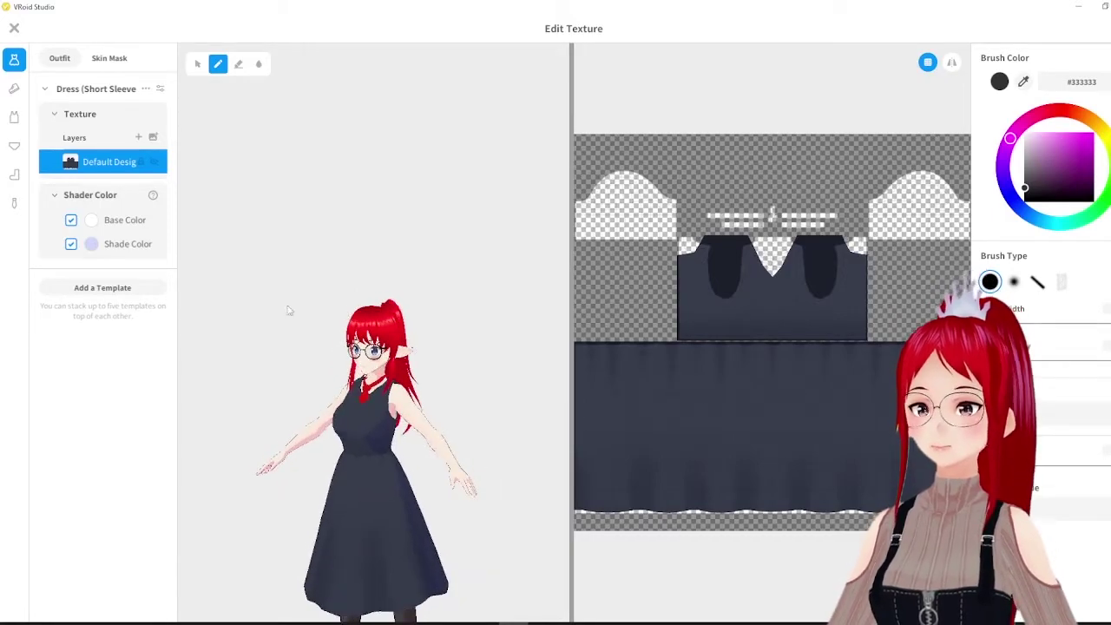
click(104, 289)
scroll(578, 285, down, 3)
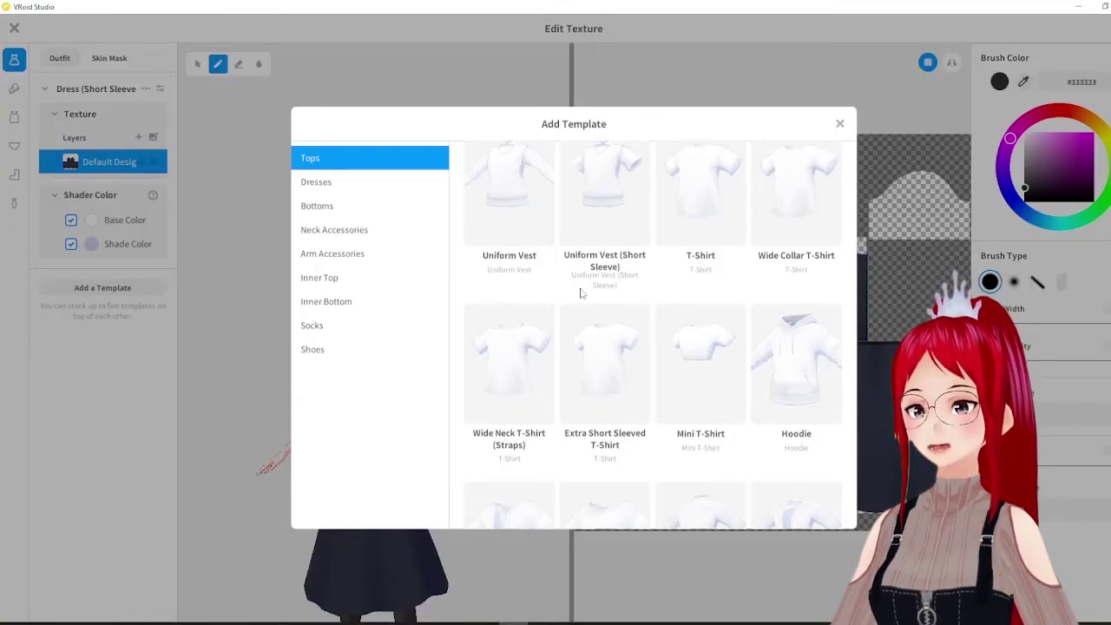
scroll(582, 293, down, 2)
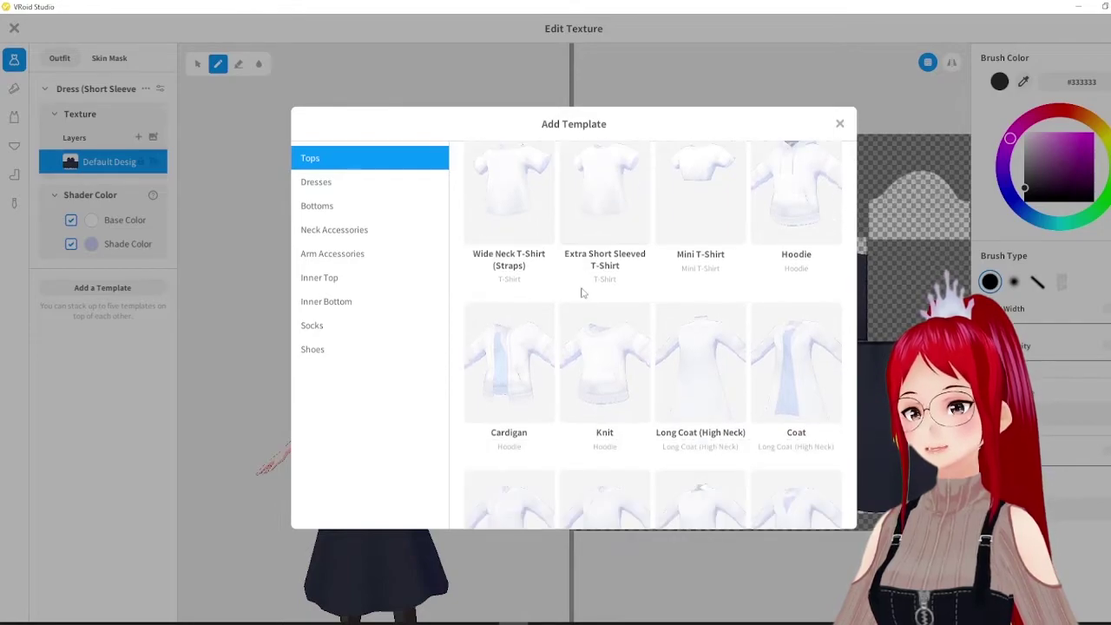
click(536, 350)
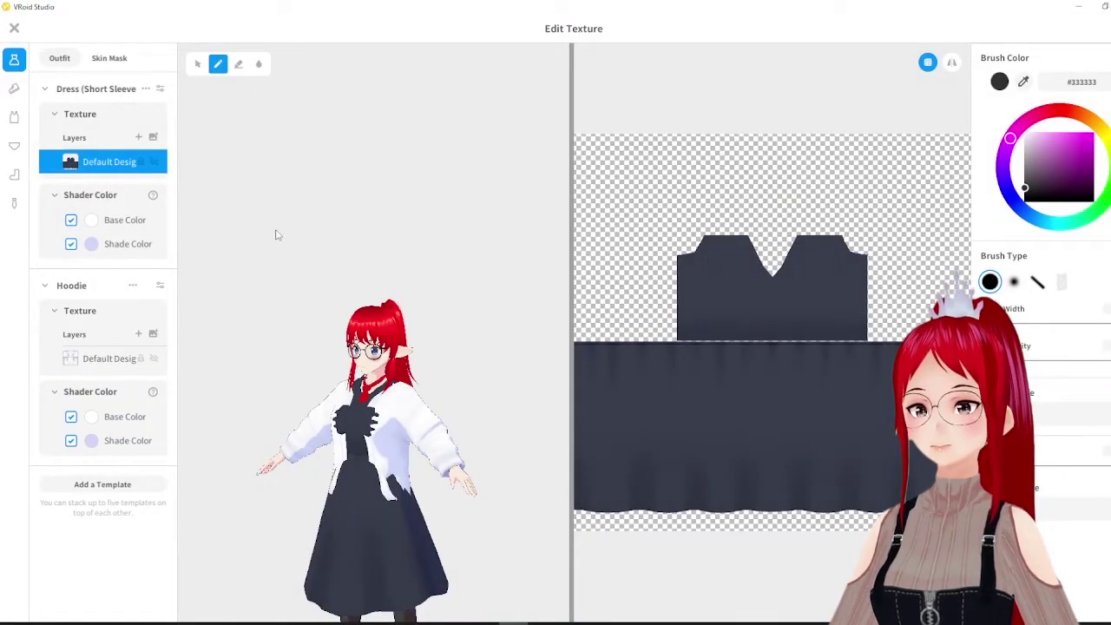
right_drag(425, 236, 451, 235)
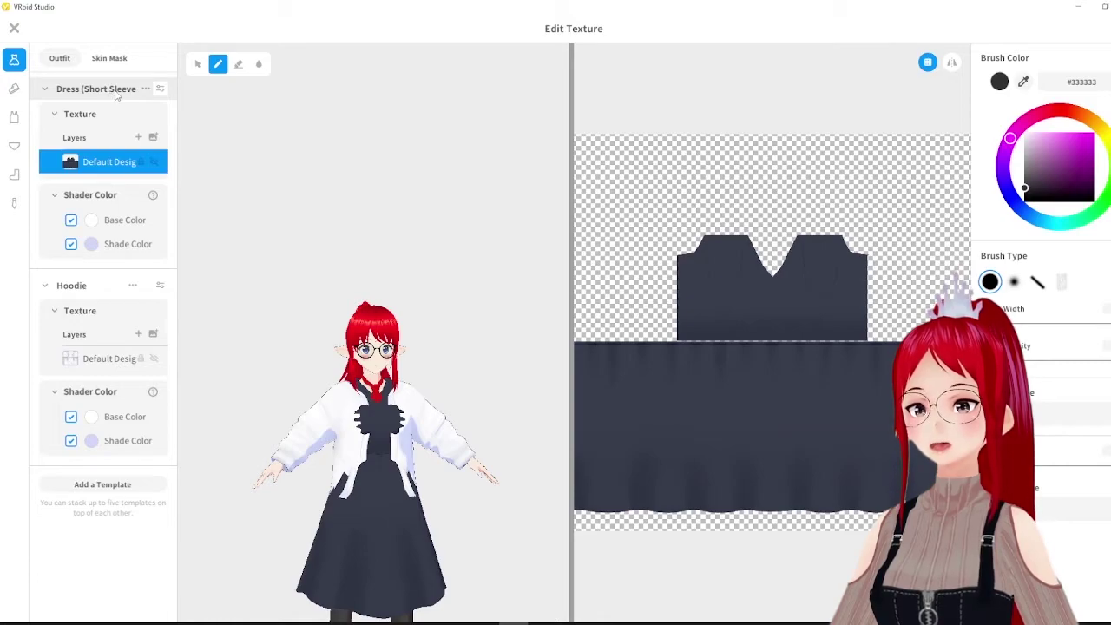
Open the shape parameters of the short-sleeve dress and set Skirt Flare to its minimum.
click(159, 88)
drag(987, 97, 884, 95)
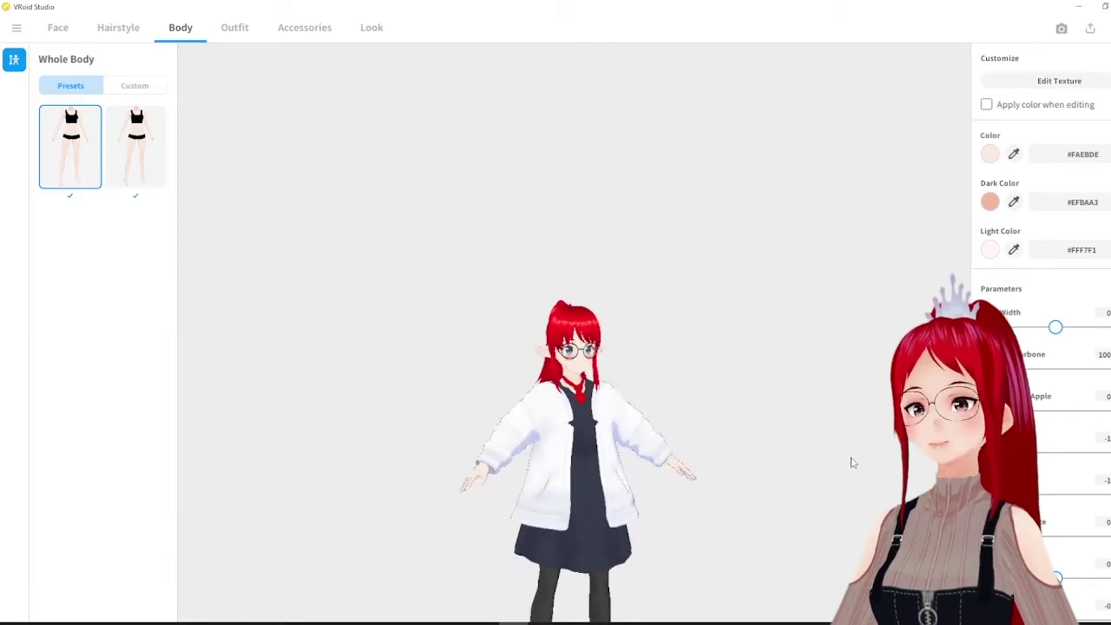
scroll(793, 481, up, 3)
mouse_move(778, 474)
right_down()
mouse_move(738, 474)
mouse_move(790, 476)
right_up()
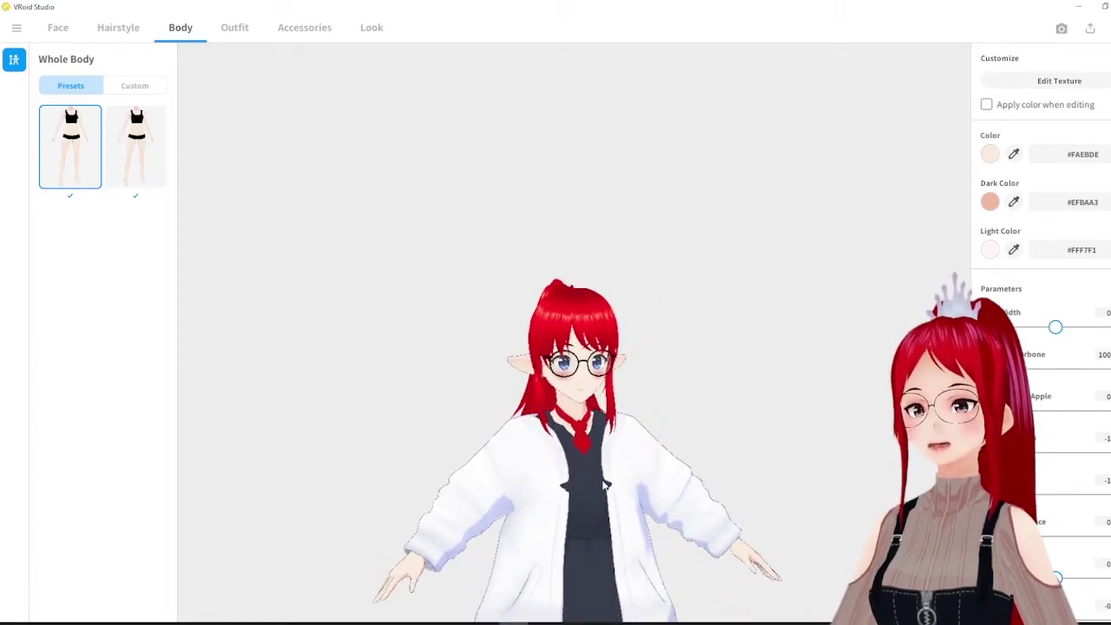
mouse_move(655, 470)
right_down()
mouse_move(665, 451)
mouse_move(622, 464)
mouse_move(634, 479)
mouse_move(669, 479)
mouse_move(806, 454)
mouse_move(664, 460)
right_up()
scroll(667, 459, down, 5)
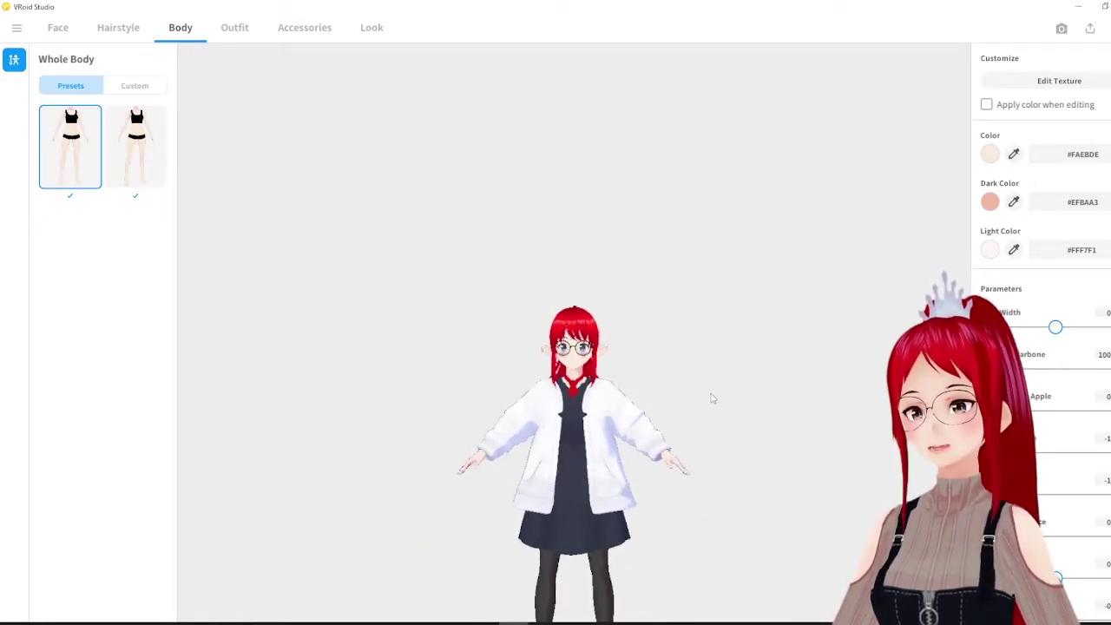
right_drag(714, 399, 471, 399)
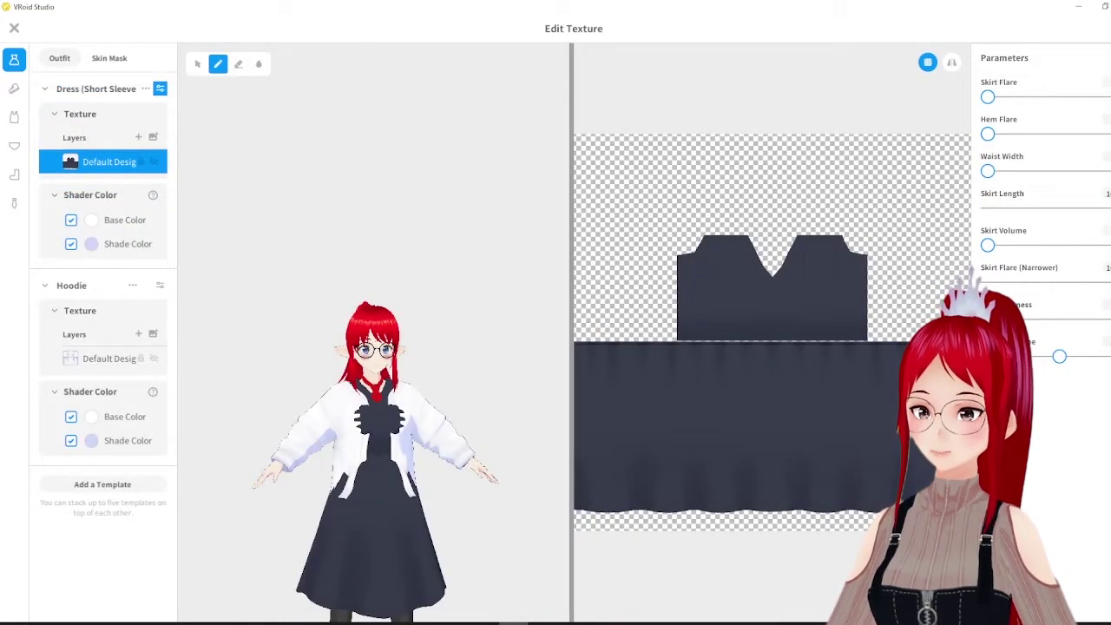
Adjust the Skirt Length parameter of the short-sleeve dress.
drag(1089, 214, 942, 208)
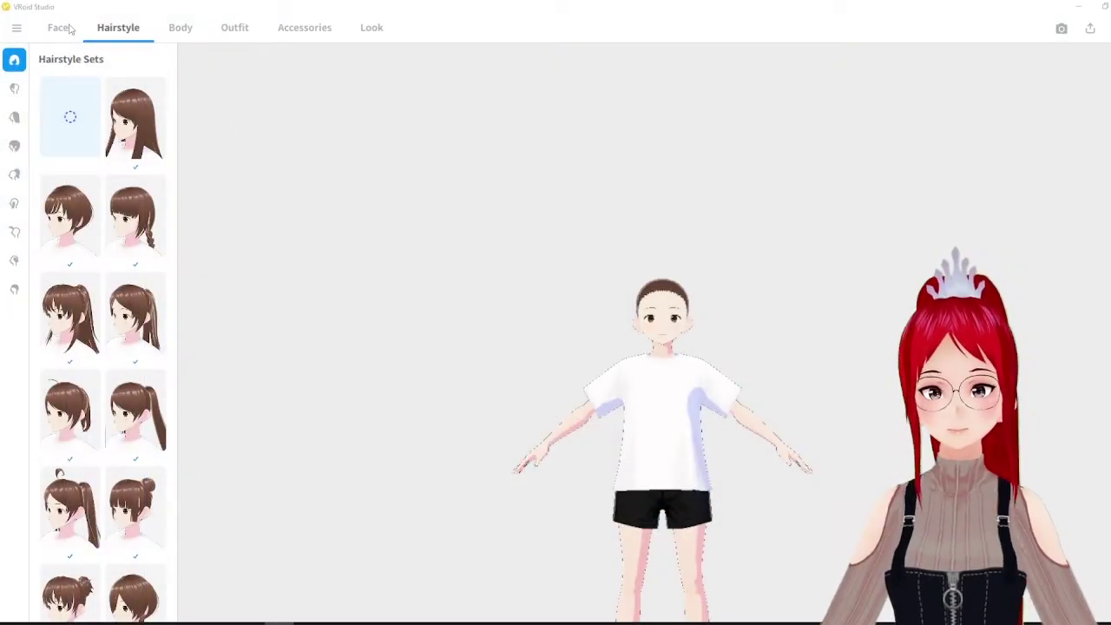
Try several face set presets on the avatar in the white T-shirt, viewing the face up close.
click(59, 28)
scroll(634, 332, up, 3)
right_drag(672, 298, 662, 300)
scroll(661, 300, up, 2)
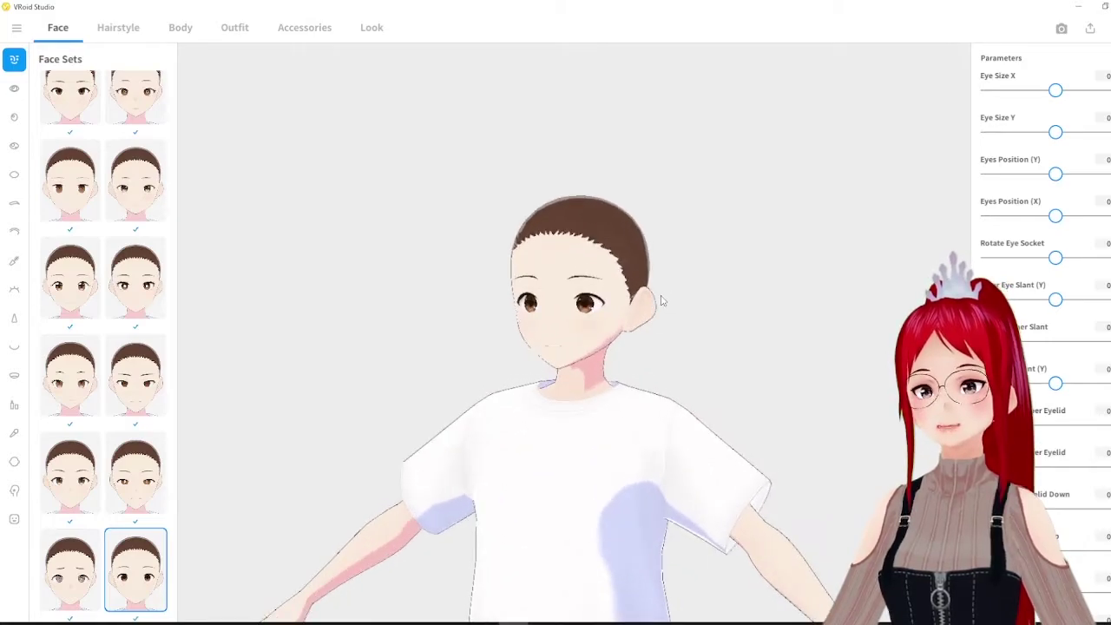
scroll(661, 300, up, 3)
click(139, 93)
click(135, 183)
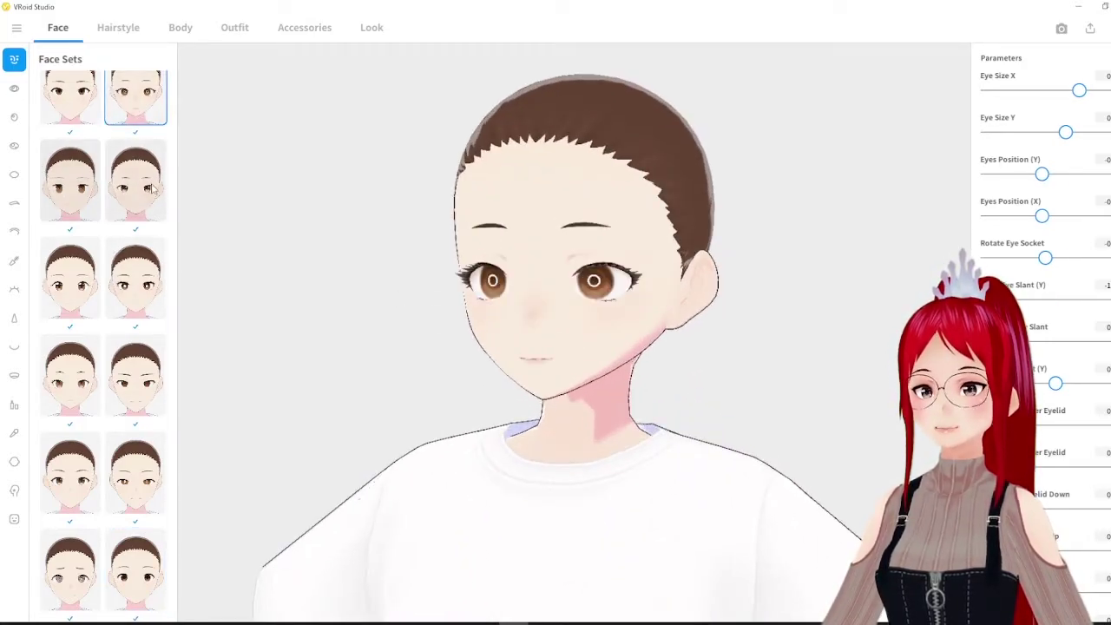
scroll(173, 274, down, 2)
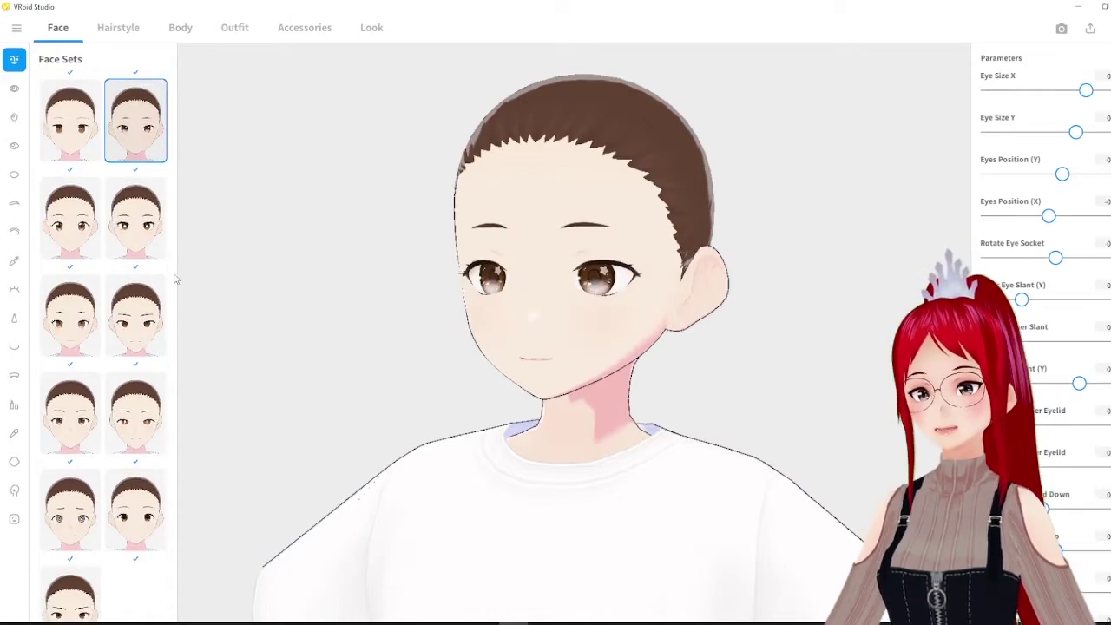
scroll(173, 278, up, 4)
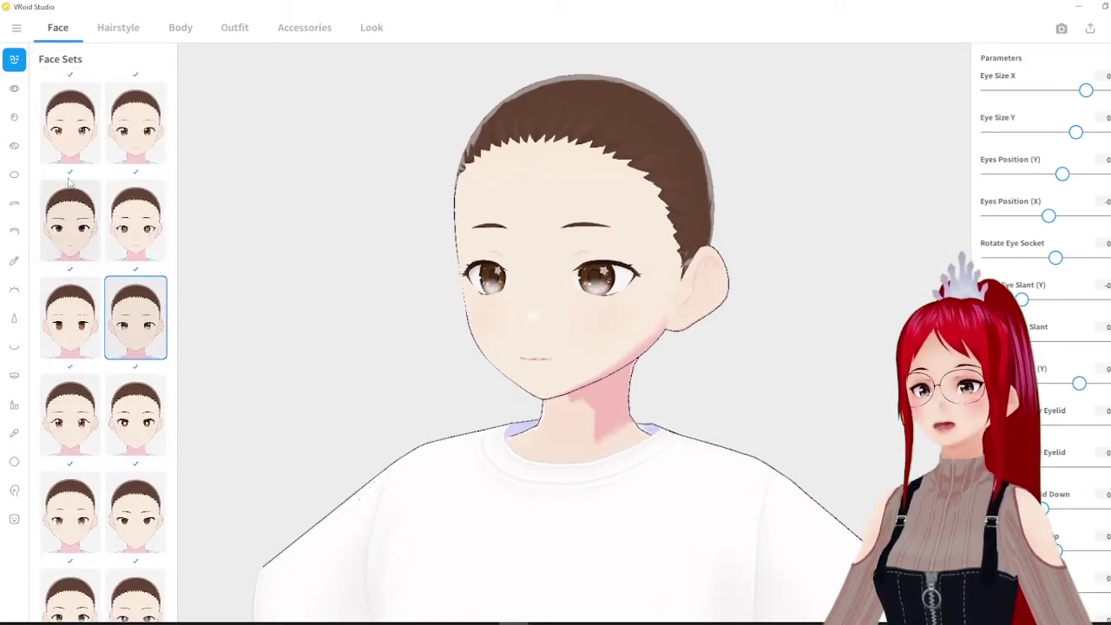
click(125, 133)
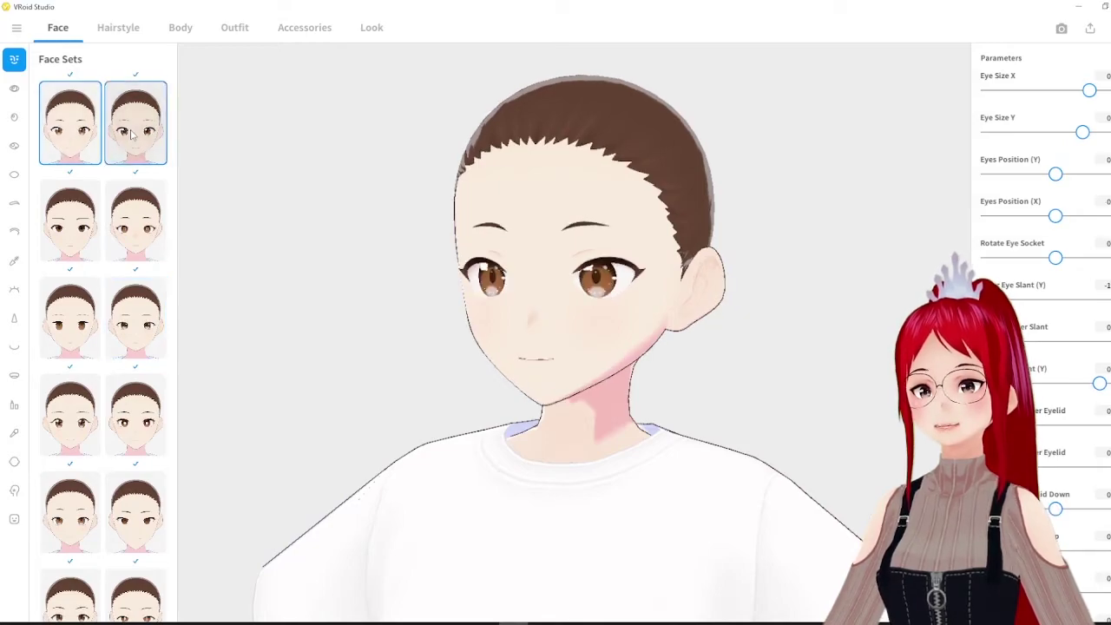
Try the neighbouring face set presets and view the avatar's face from the front.
click(85, 131)
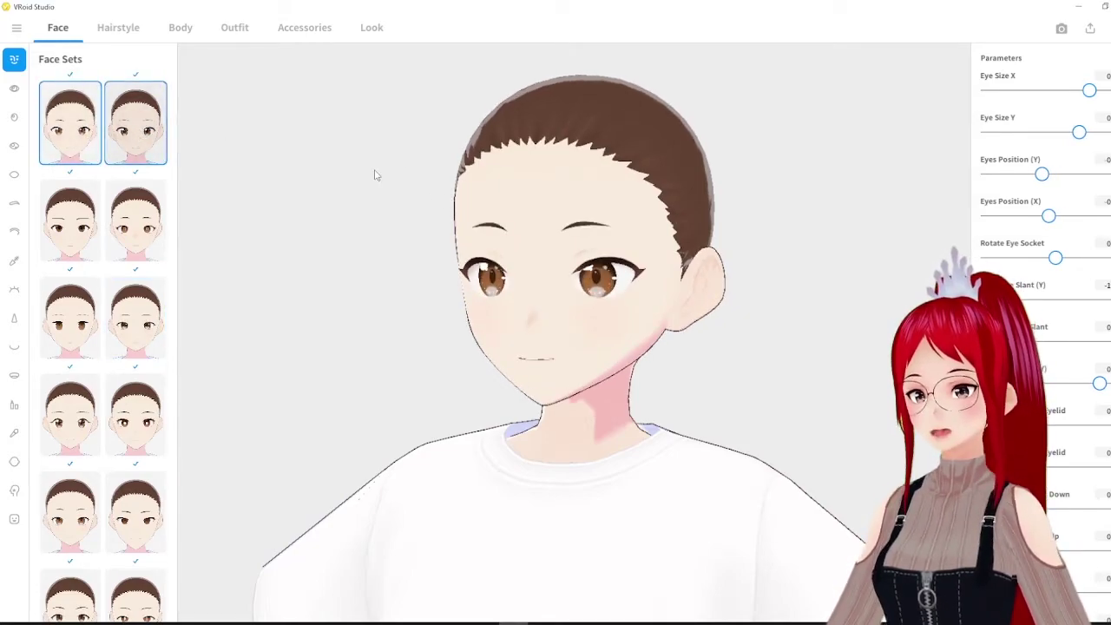
right_drag(354, 164, 367, 165)
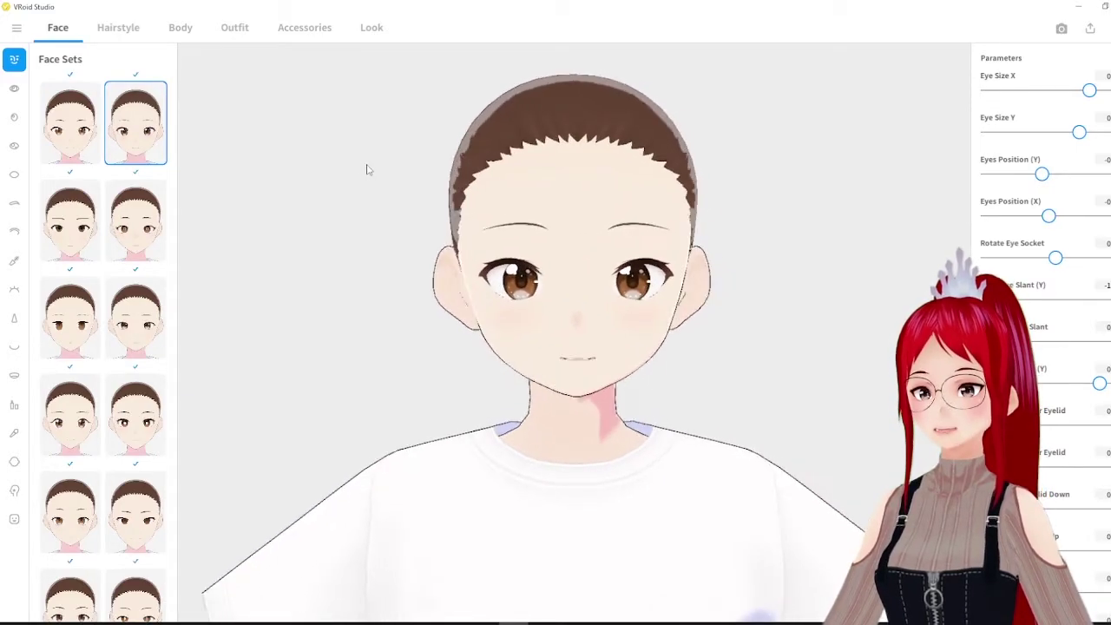
scroll(323, 190, down, 1)
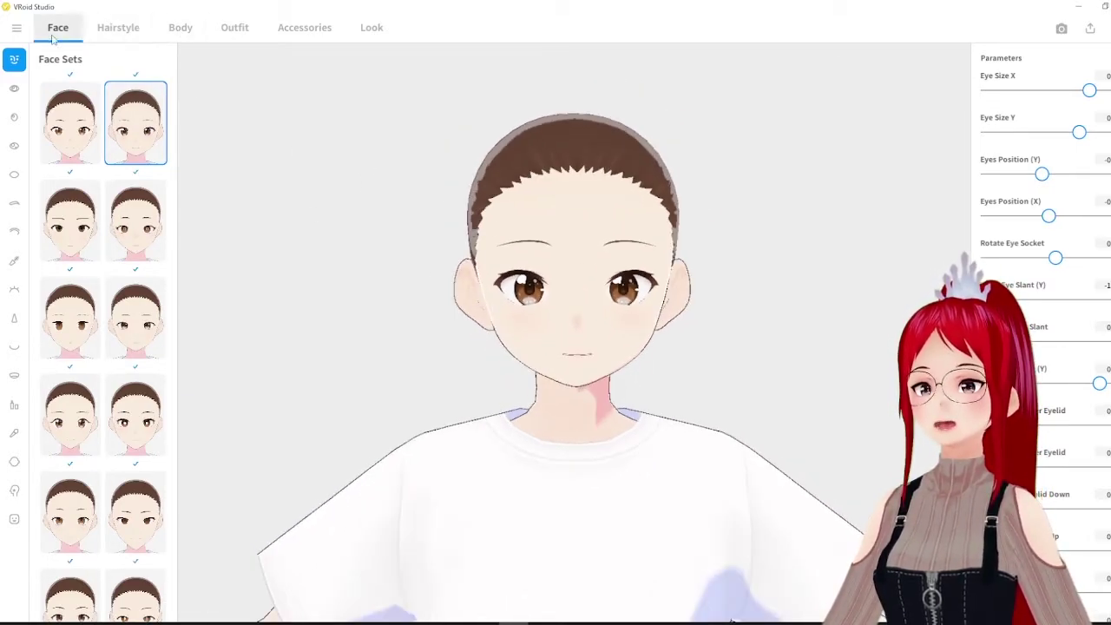
Apply another eye set to the avatar and choose a blush preset for its cheeks.
click(13, 90)
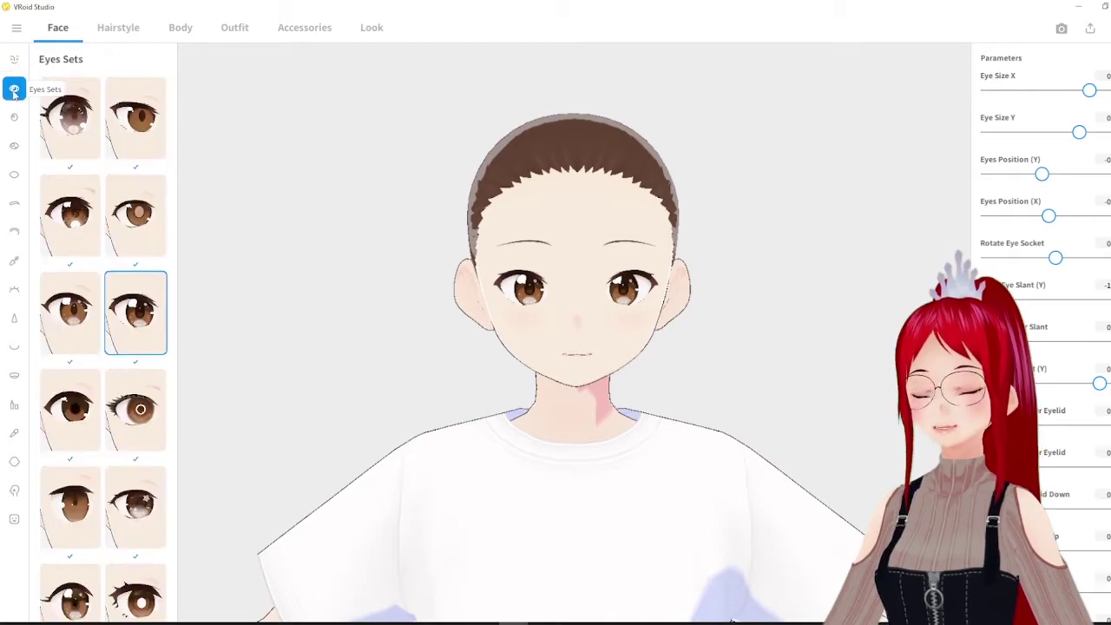
click(74, 121)
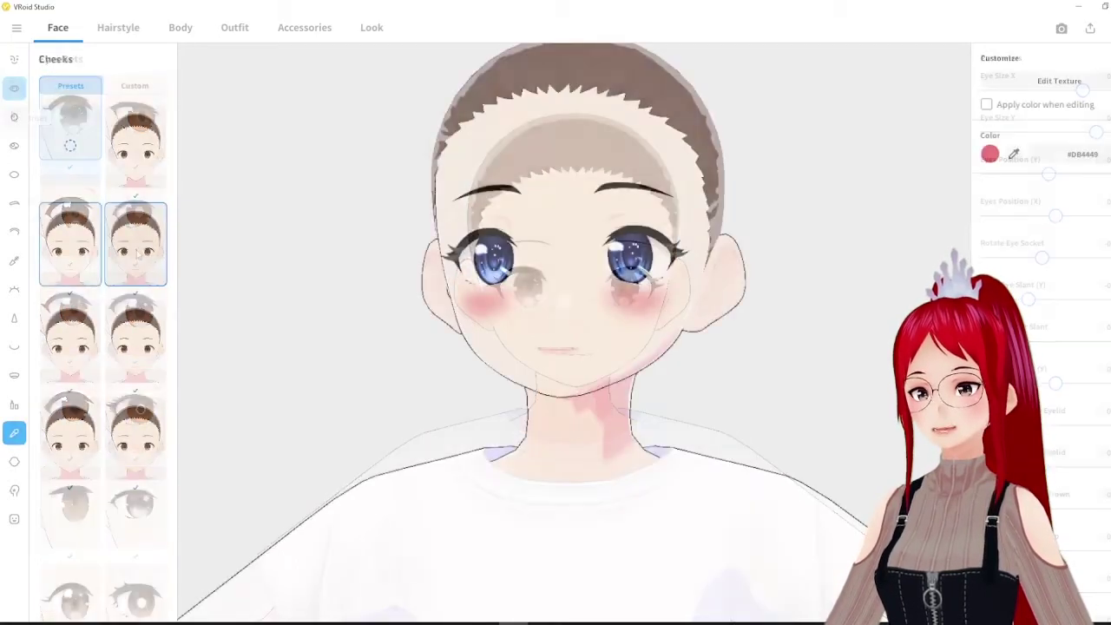
click(75, 266)
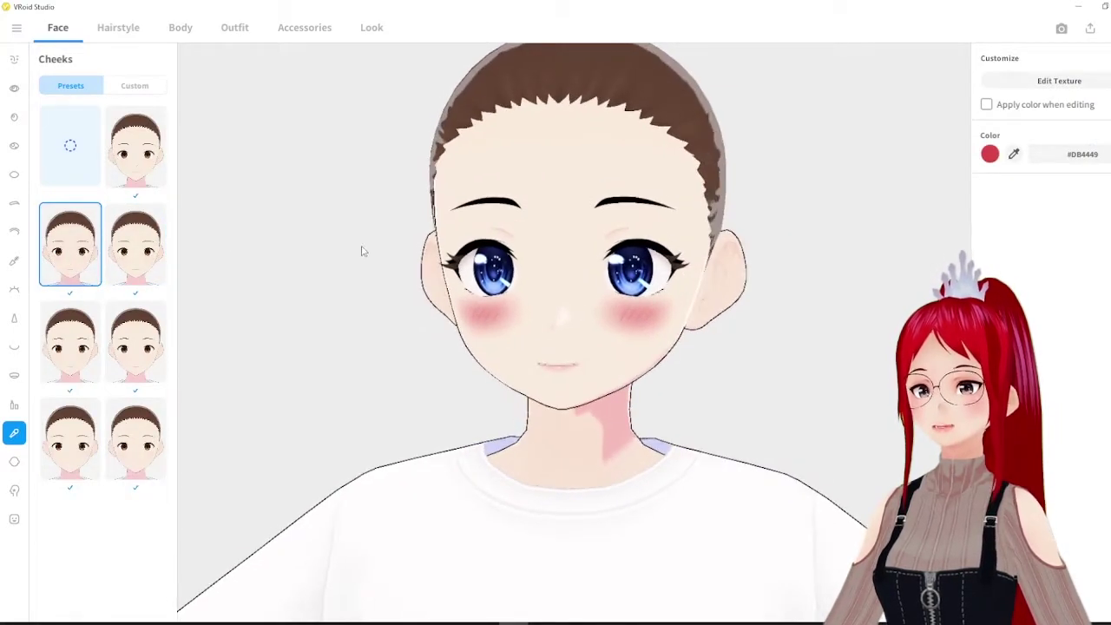
Adjust several shape parameters for the blue-eyed avatar's skin and face, checking the face from different angles.
click(14, 462)
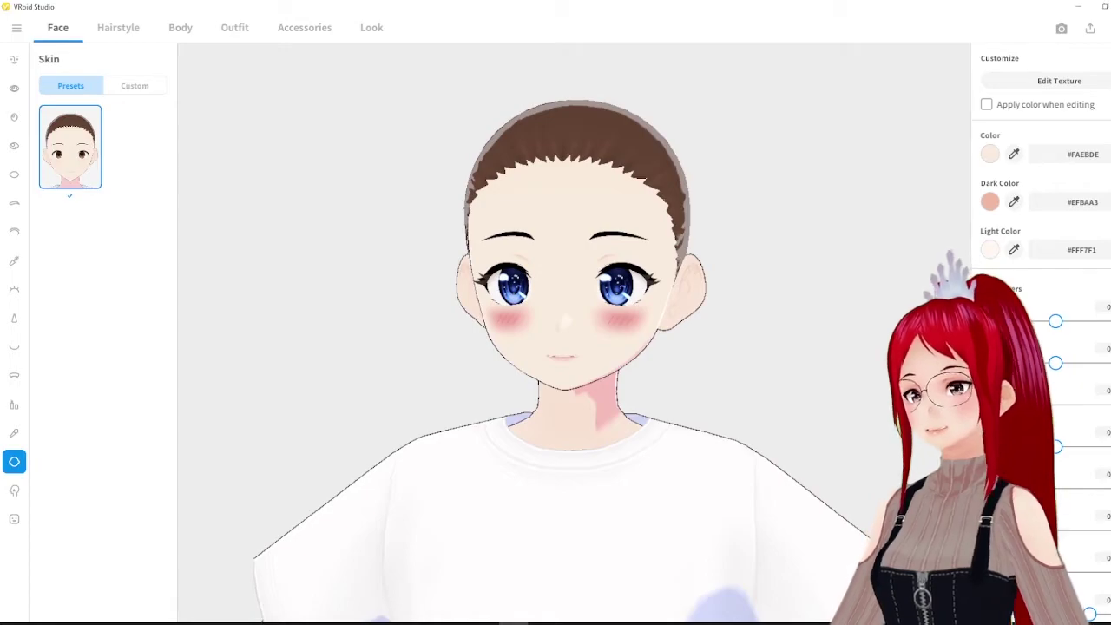
drag(1052, 324, 1006, 323)
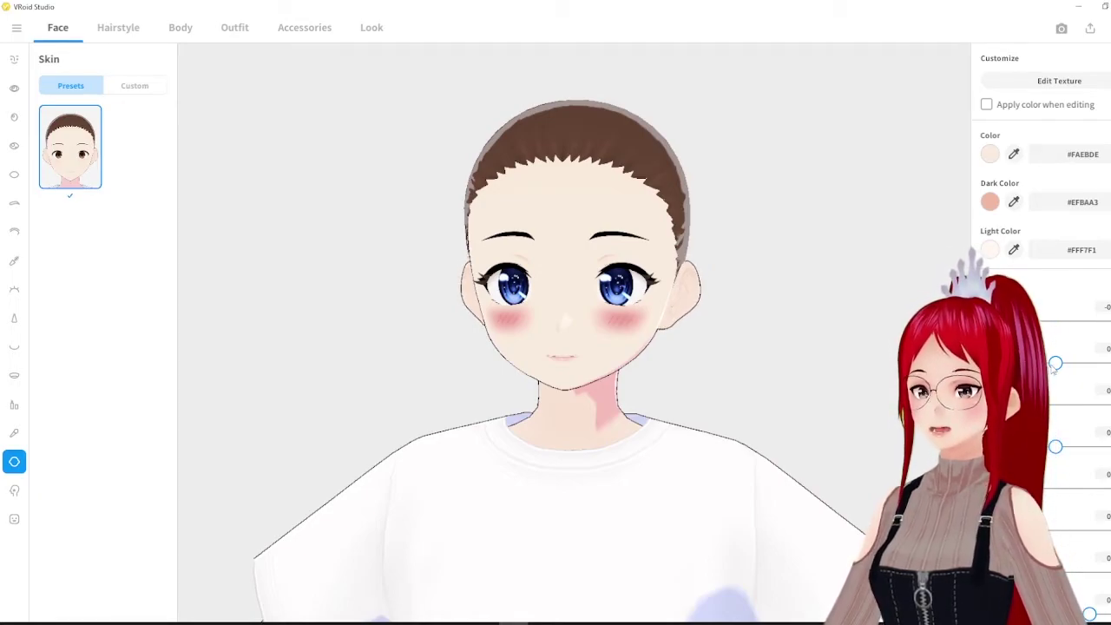
drag(1055, 362, 1024, 363)
mouse_move(989, 404)
mouse_down()
mouse_move(1050, 404)
mouse_move(989, 404)
mouse_up()
mouse_move(1053, 446)
mouse_down()
mouse_move(1081, 446)
mouse_move(1052, 446)
mouse_up()
mouse_move(871, 370)
right_down()
mouse_move(805, 377)
mouse_move(866, 373)
right_up()
drag(1024, 489, 1110, 489)
right_drag(806, 415, 826, 416)
scroll(1076, 434, down, 1)
drag(1058, 513, 988, 513)
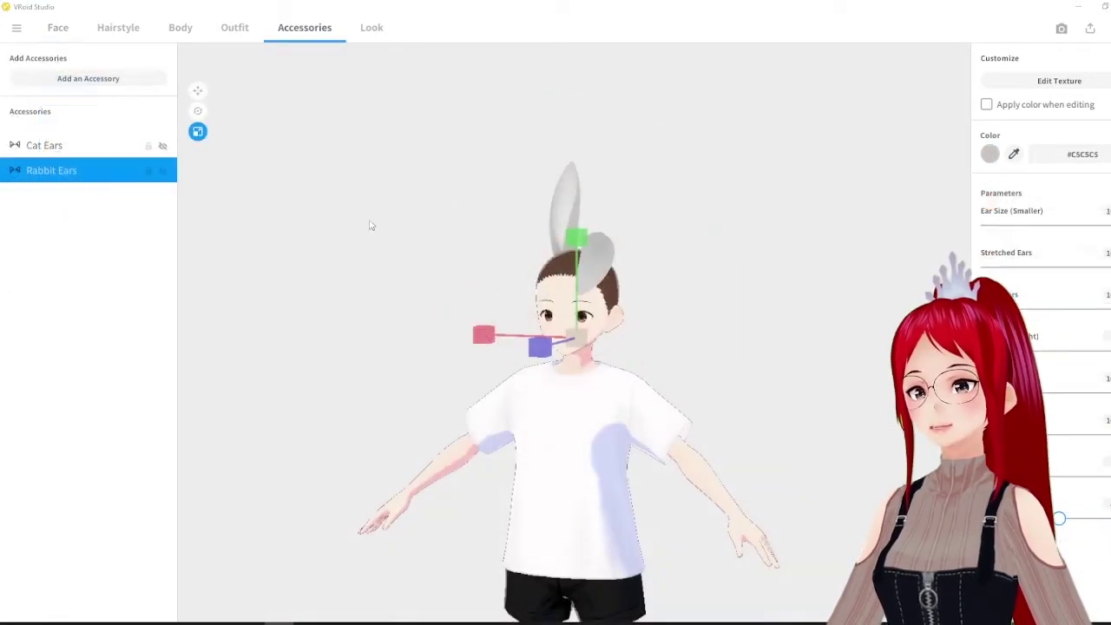
Open the photo mode for the rabbit-eared avatar and the export options for the avatar in the red dress.
click(1064, 30)
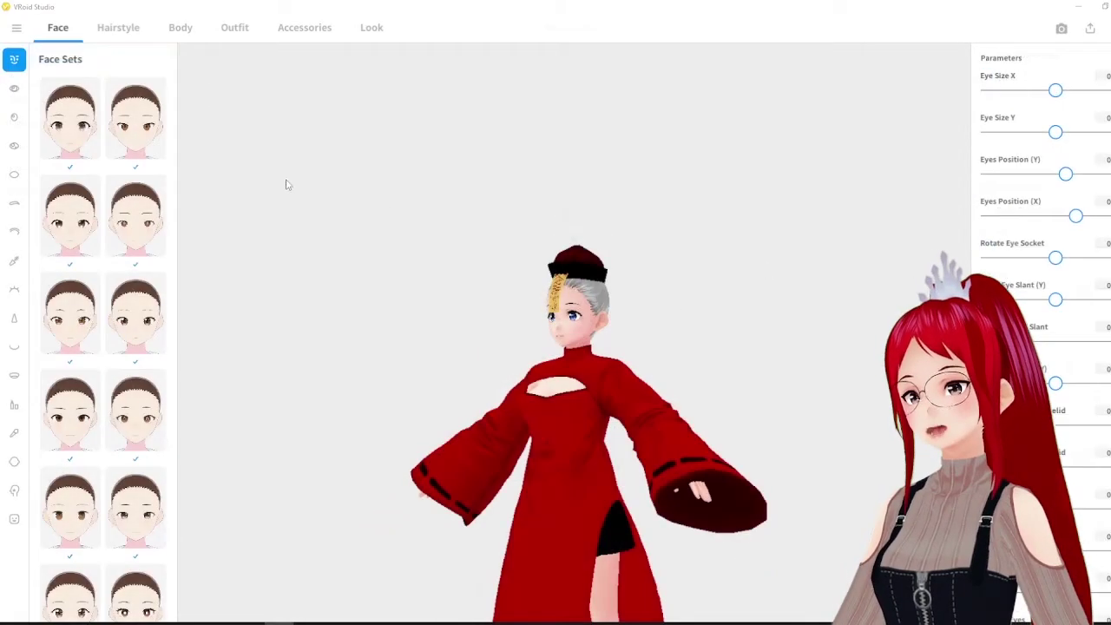
click(1090, 28)
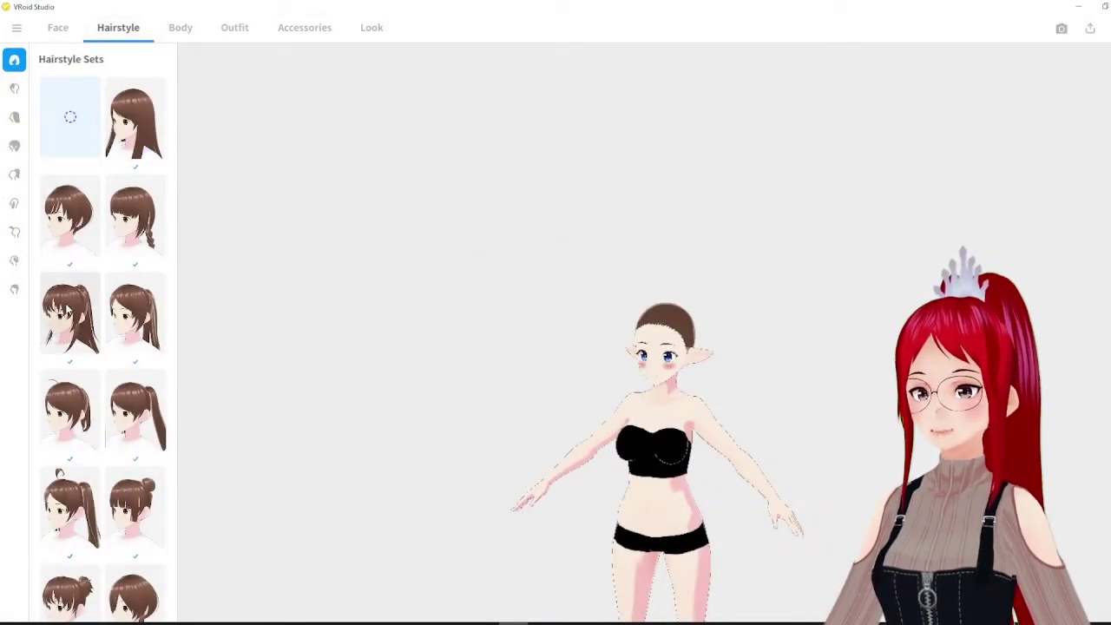
Apply the ponytail hairstyle set with bangs and long side strands to the avatar and set its main color to red #F70121.
click(70, 312)
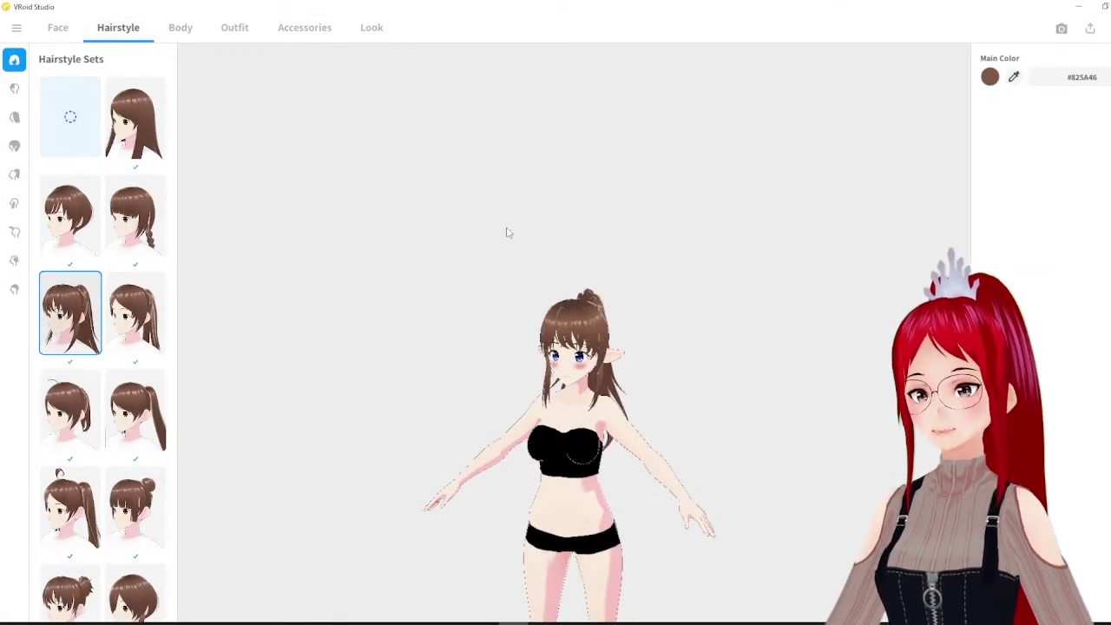
click(990, 78)
drag(955, 103, 942, 98)
drag(943, 150, 939, 102)
click(671, 74)
right_drag(863, 173, 474, 168)
scroll(671, 338, up, 4)
right_drag(714, 334, 655, 320)
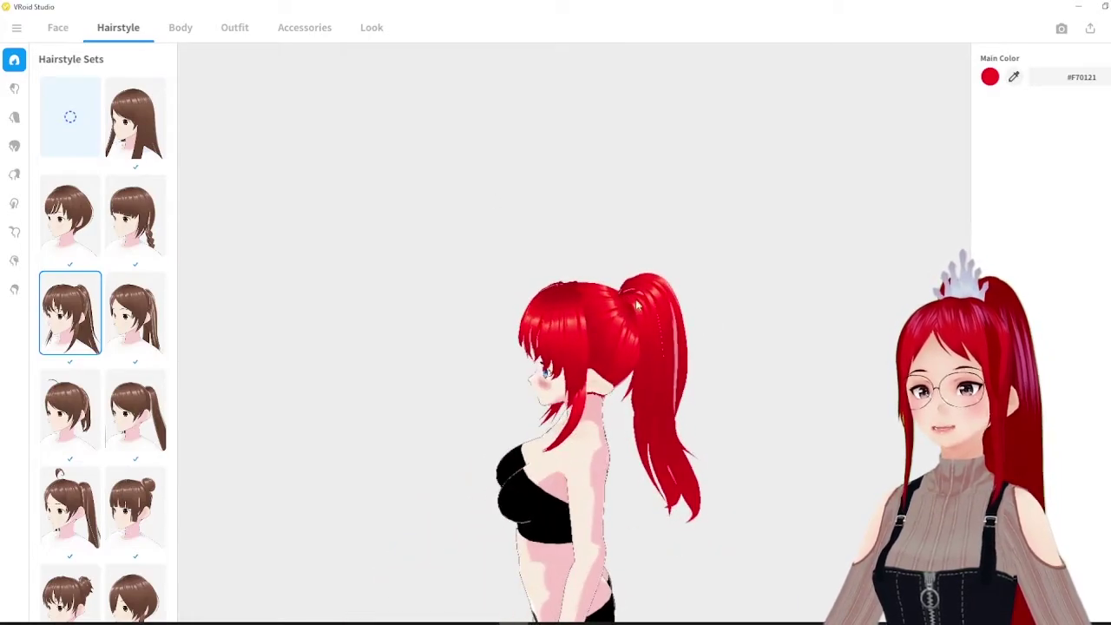
Open the look settings of the red-haired avatar and adjust its rim light.
click(308, 29)
click(366, 31)
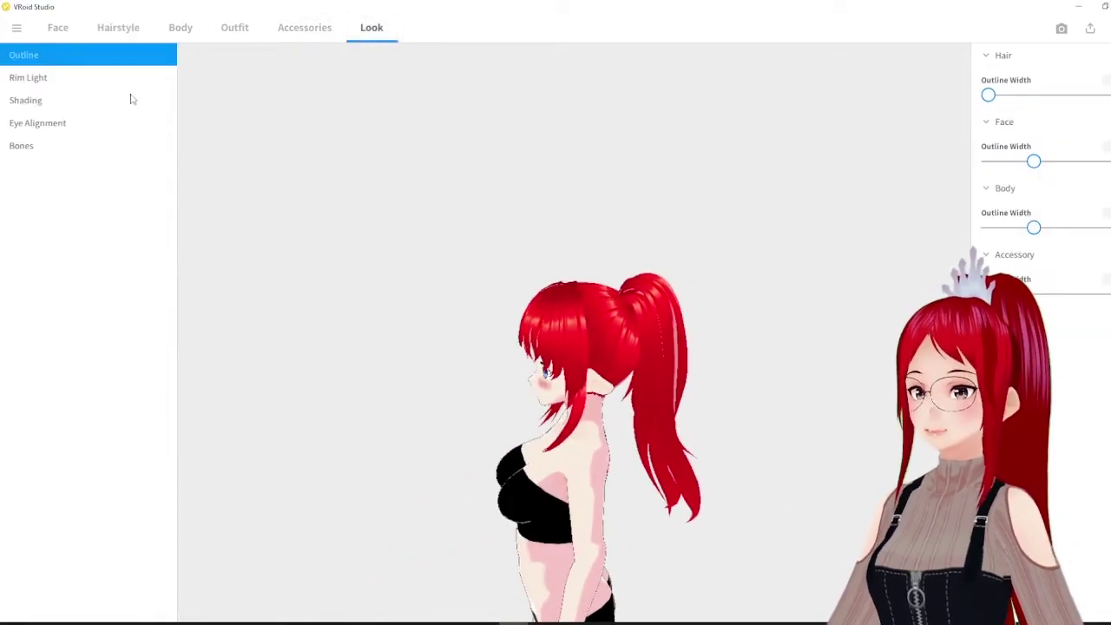
click(54, 82)
drag(1025, 96, 905, 103)
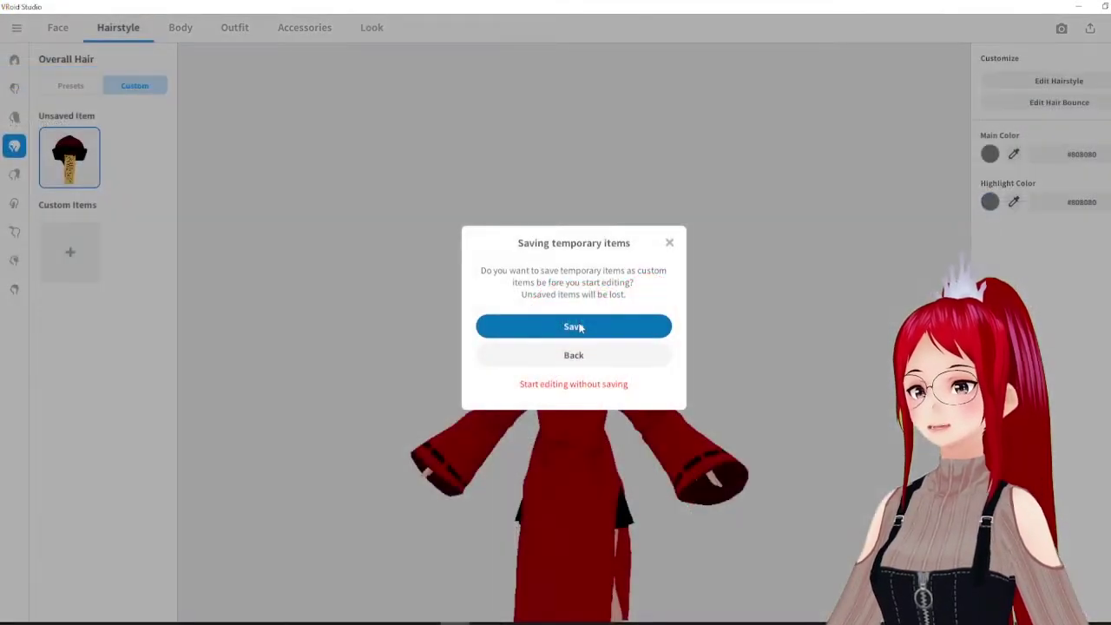
Save the temporary hat hairstyle as a custom item and apply the saved item to the avatar in the red dress.
click(575, 324)
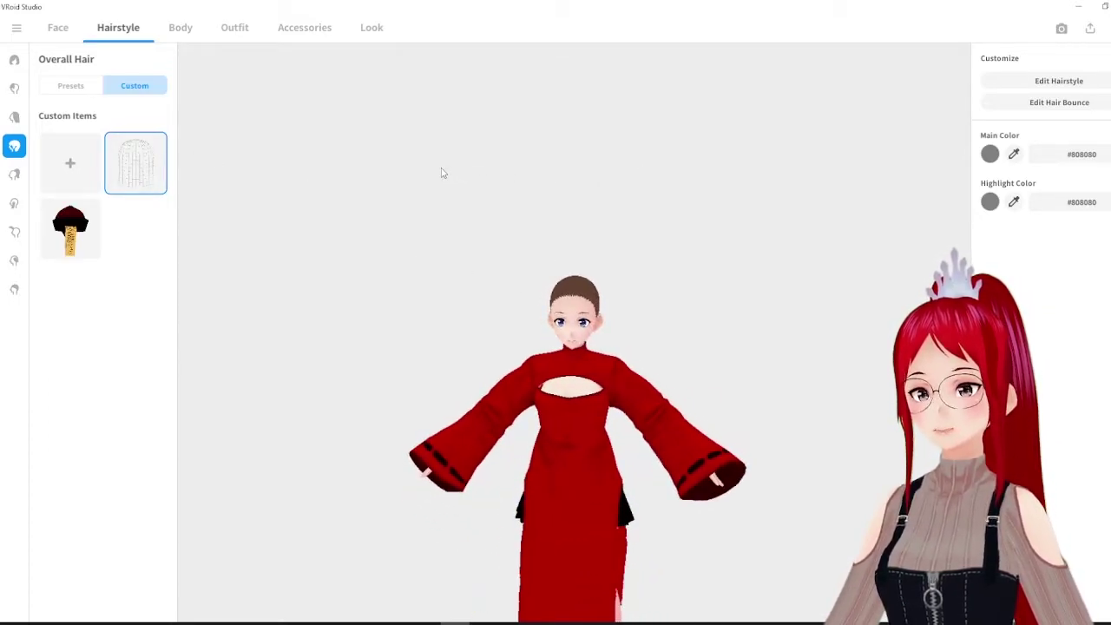
click(71, 229)
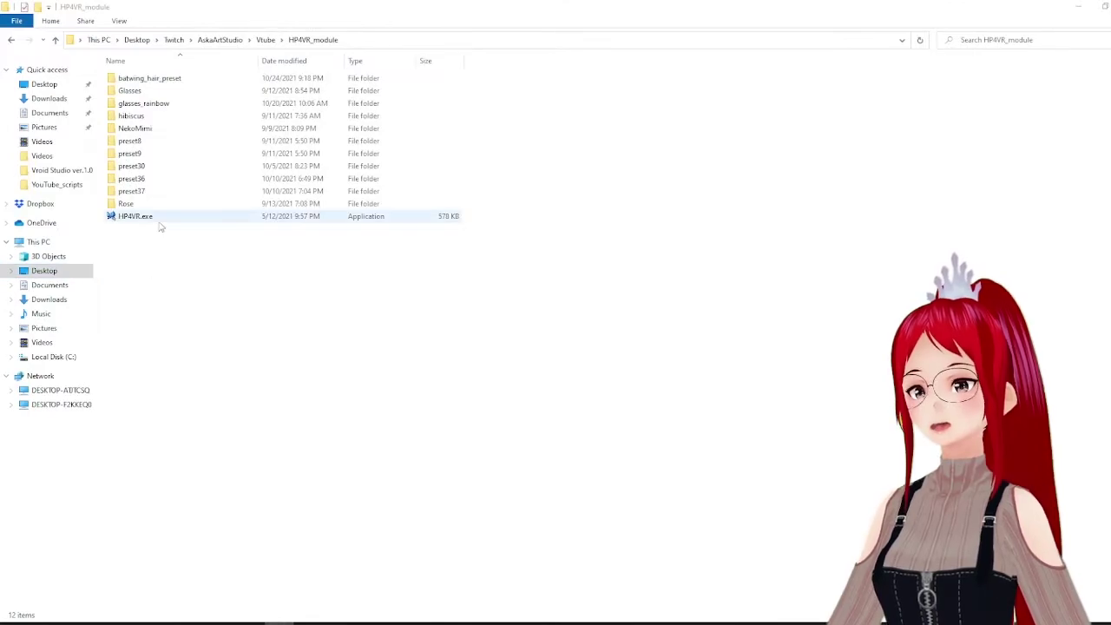
Launch HP4VR.exe and combine the base hairstyle Short_brown_hair with Horns into the new hairstyle Short_brown_hair+Horns in folder preset53.
click(159, 223)
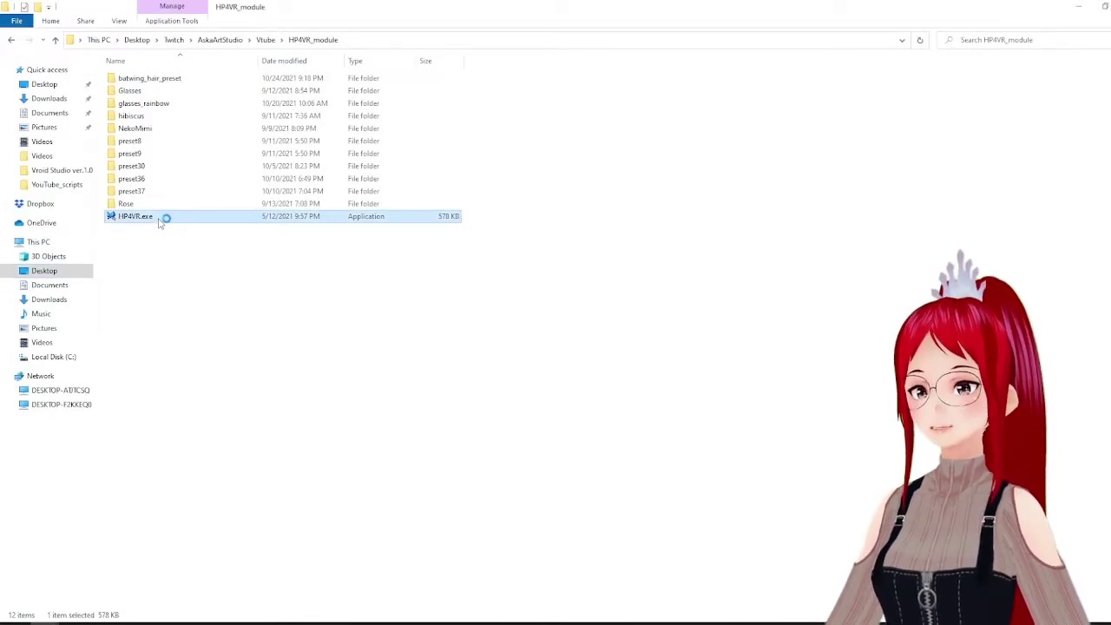
double_click(159, 223)
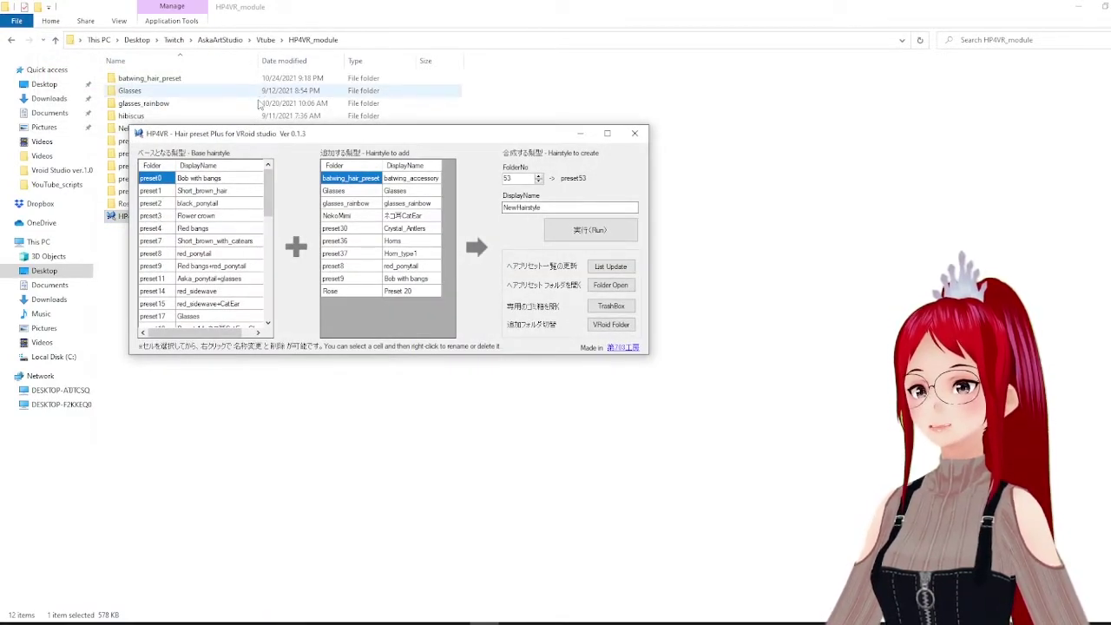
click(201, 191)
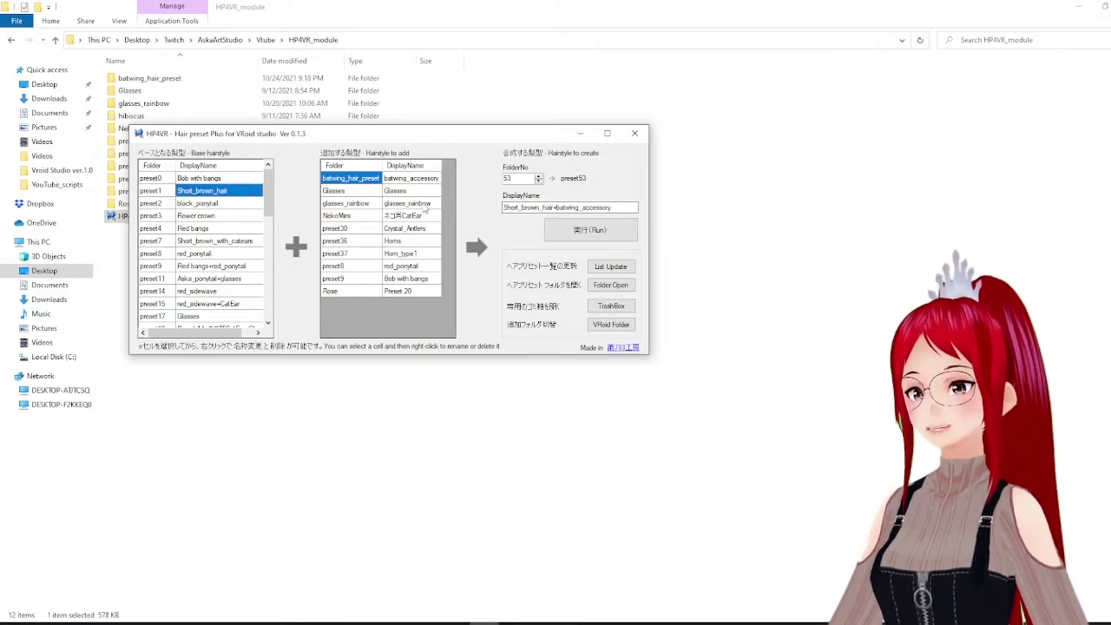
click(410, 242)
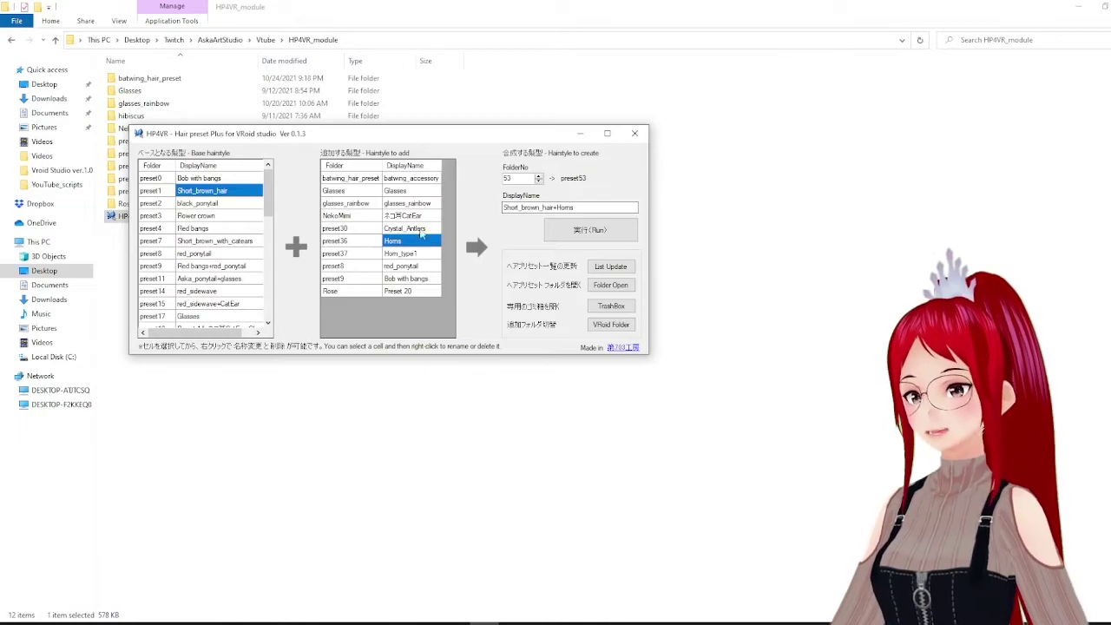
drag(590, 206, 489, 206)
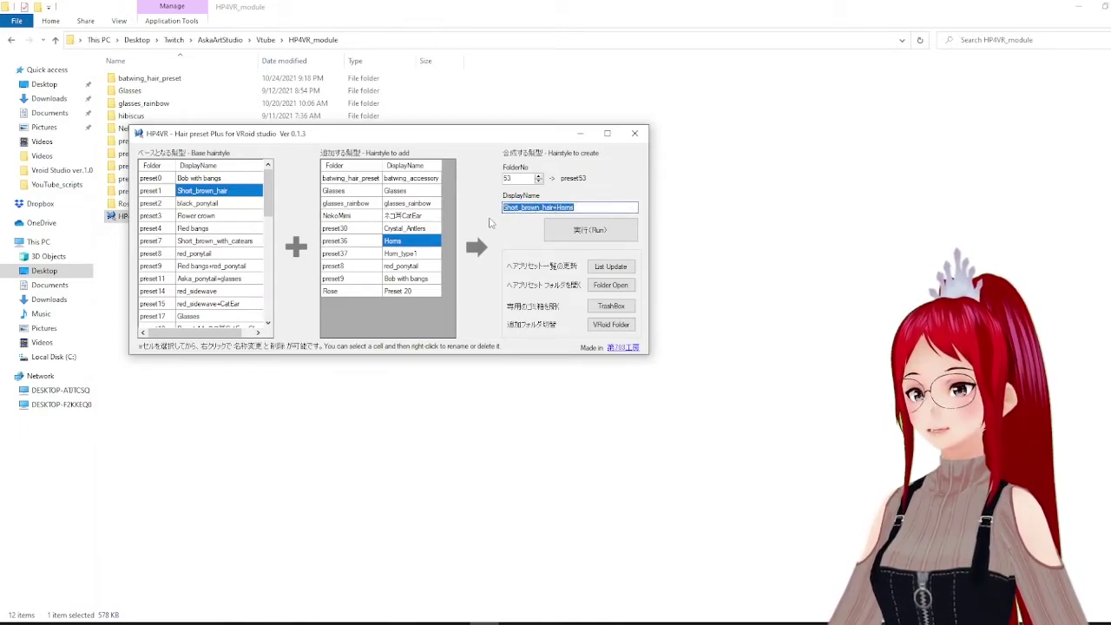
click(595, 231)
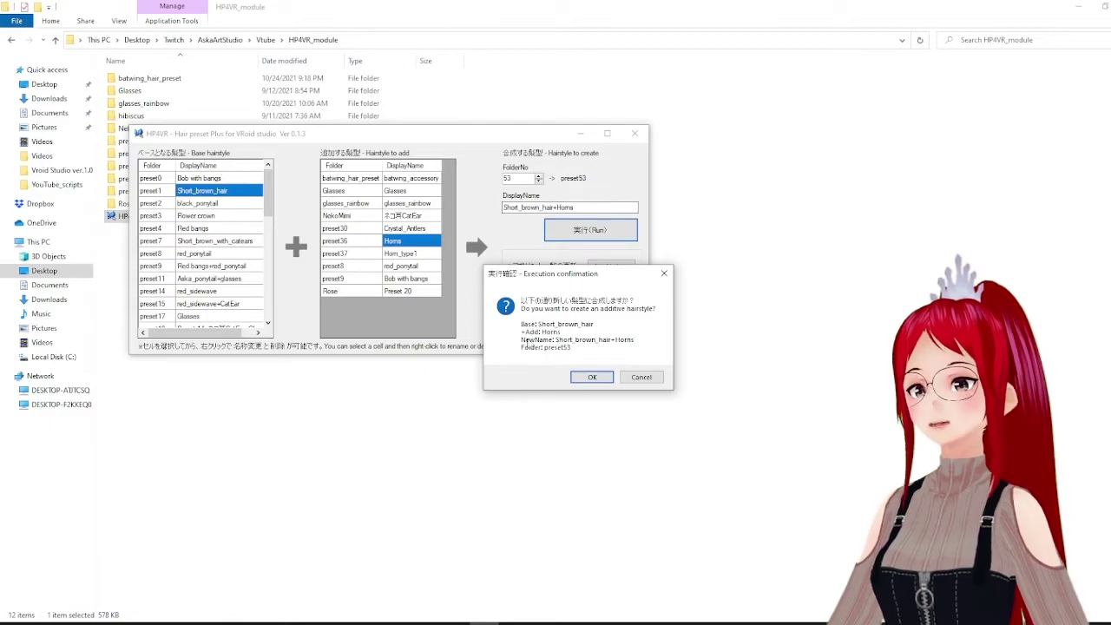
click(594, 377)
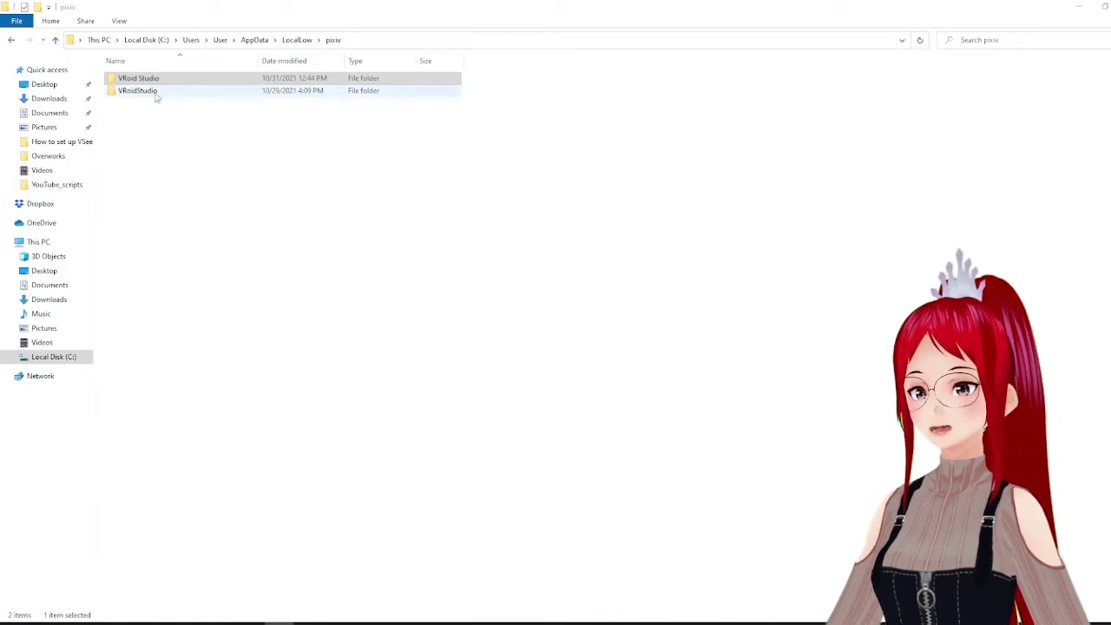
Open the hair_presets folder of the VRoidStudio directory under LocalLow > pixiv in File Explorer.
click(156, 92)
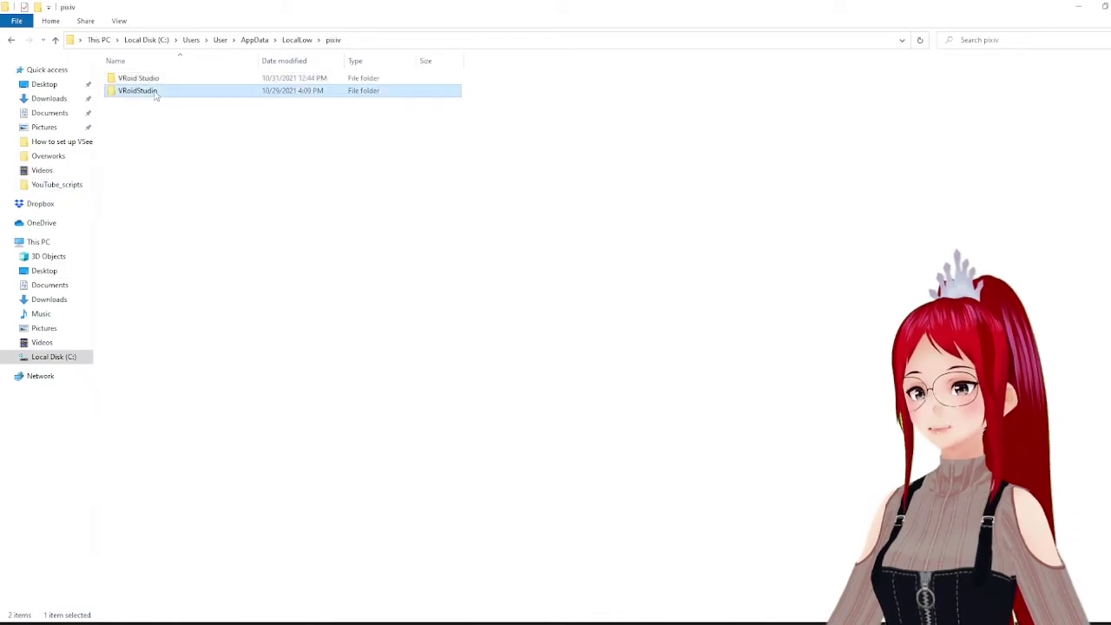
double_click(155, 92)
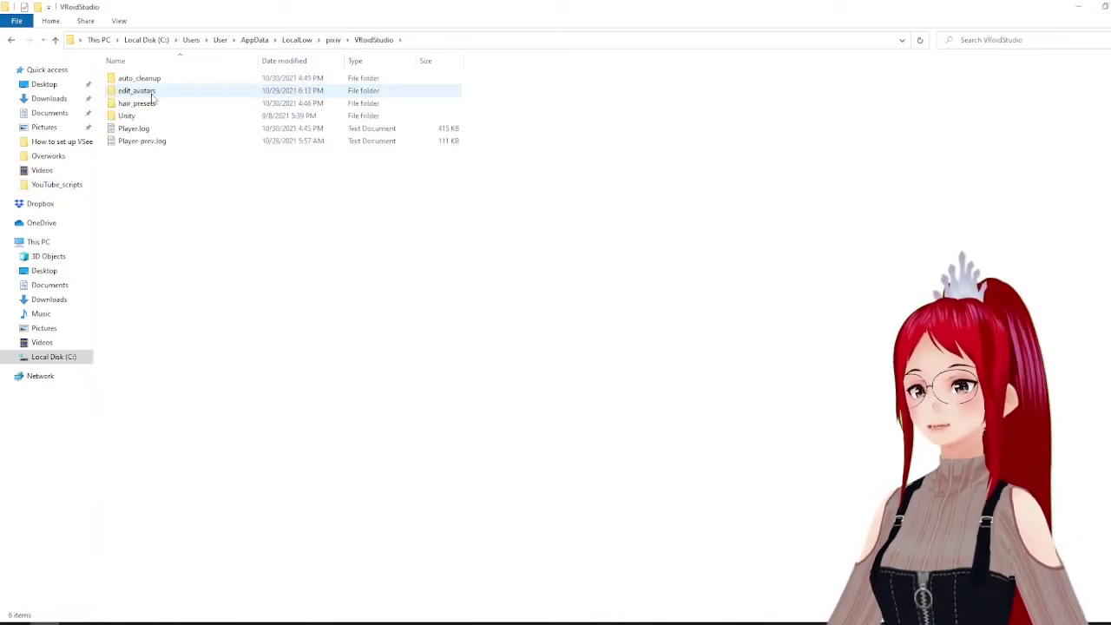
double_click(139, 103)
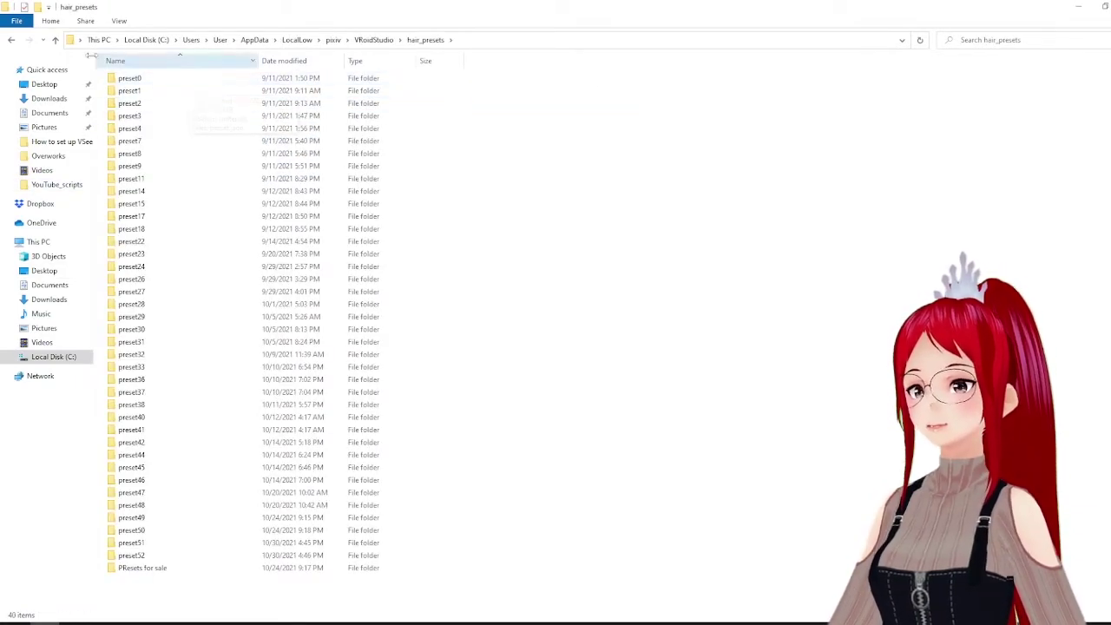
Check the hair_presets folder in the VRoid Studio directory under pixiv, then return to its parent folder.
click(56, 39)
click(56, 40)
double_click(137, 78)
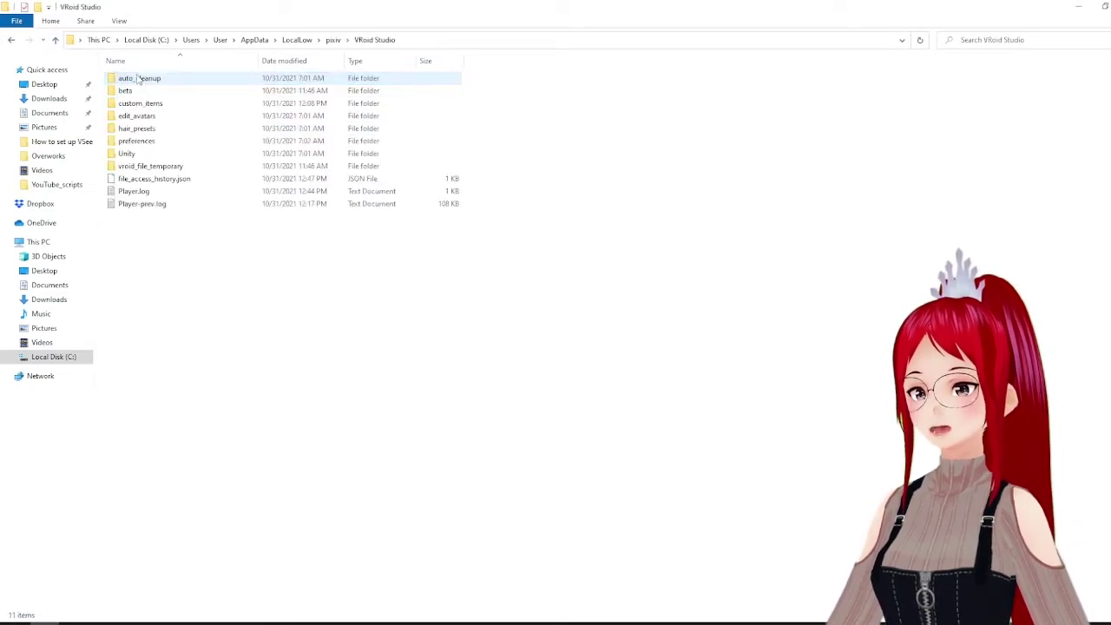
double_click(135, 128)
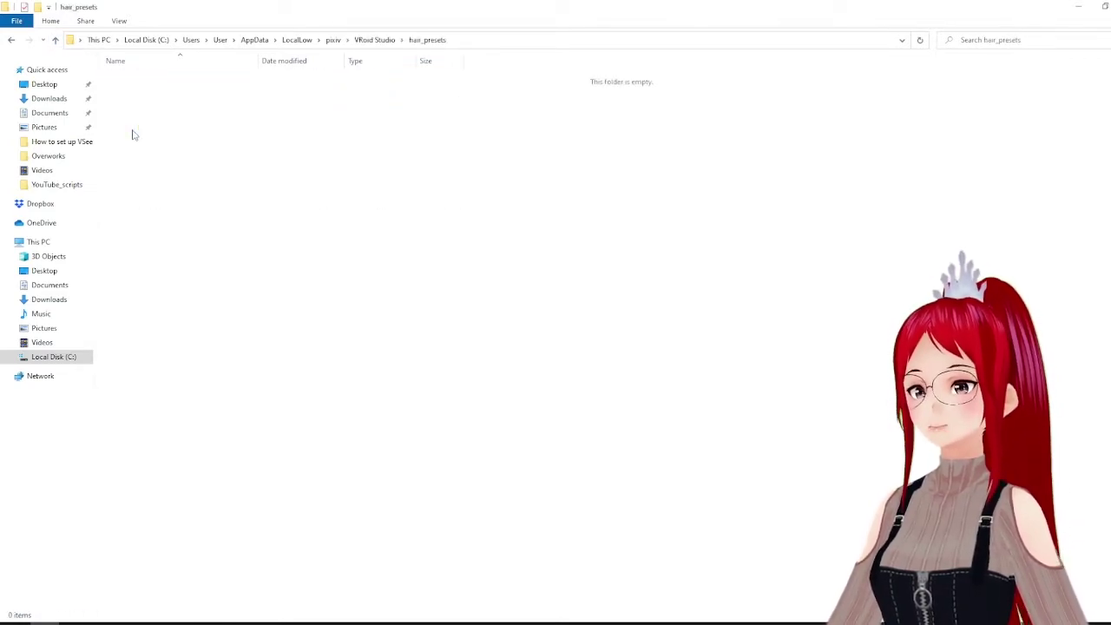
click(55, 40)
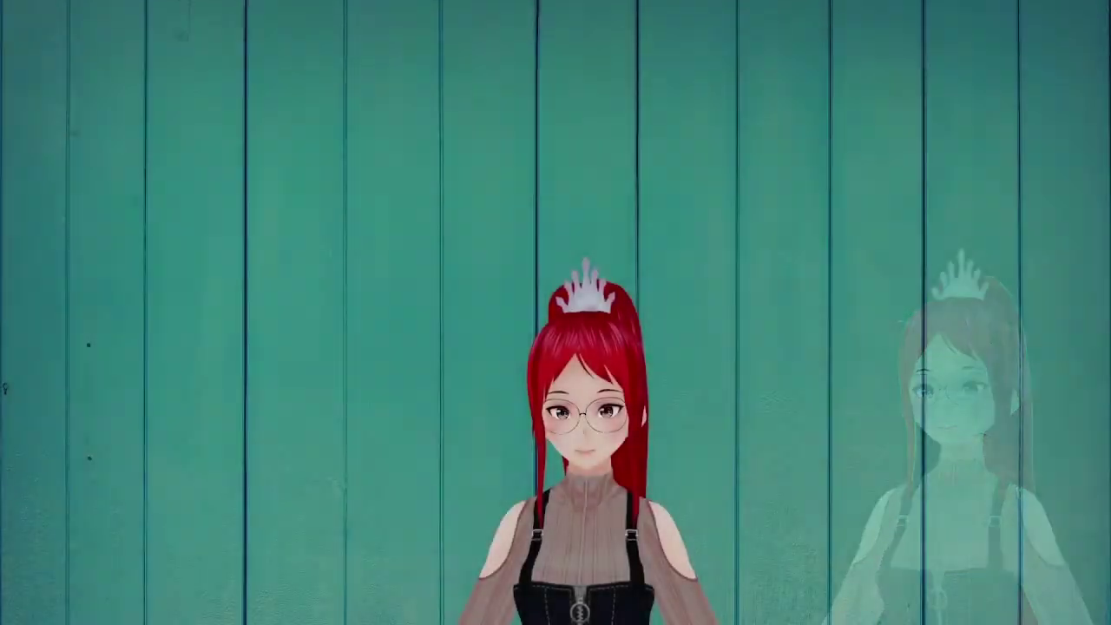